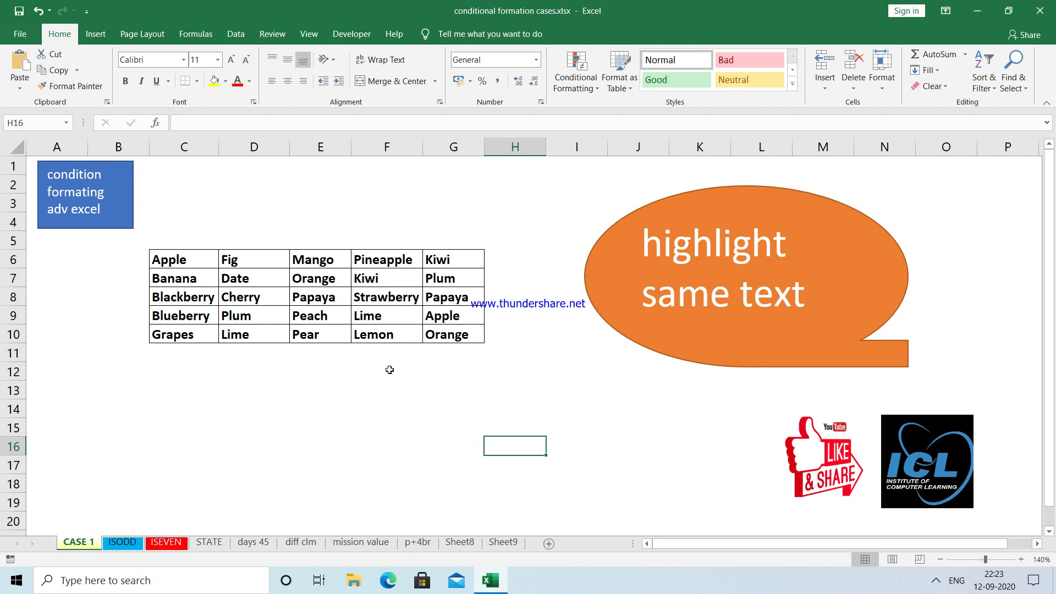
Start a new conditional formatting rule for the fruit table C6:G10 that uses a formula to determine which cells to format
drag(216, 262, 449, 328)
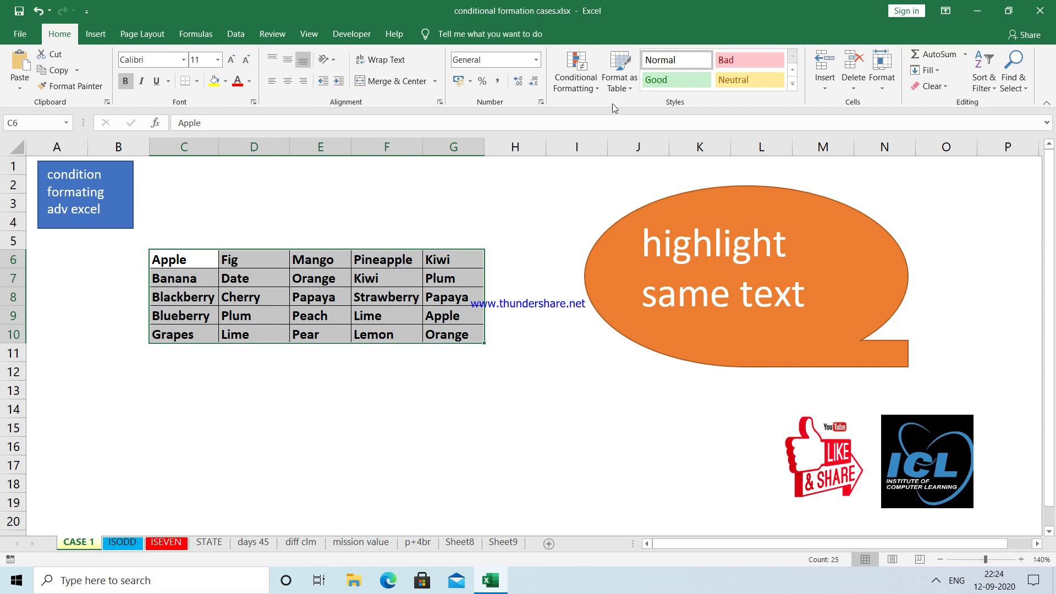
click(596, 84)
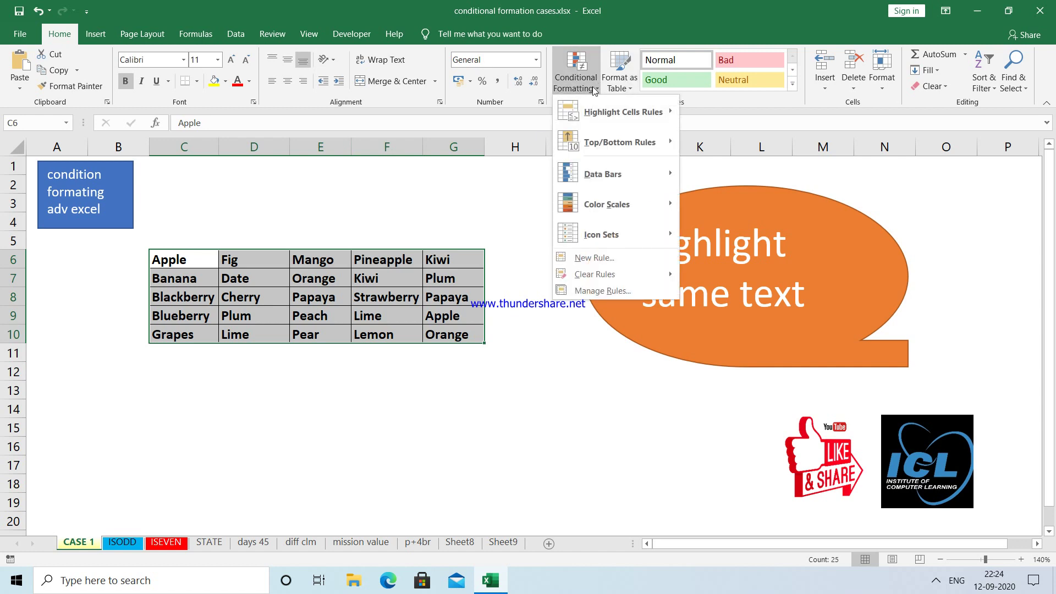
click(596, 258)
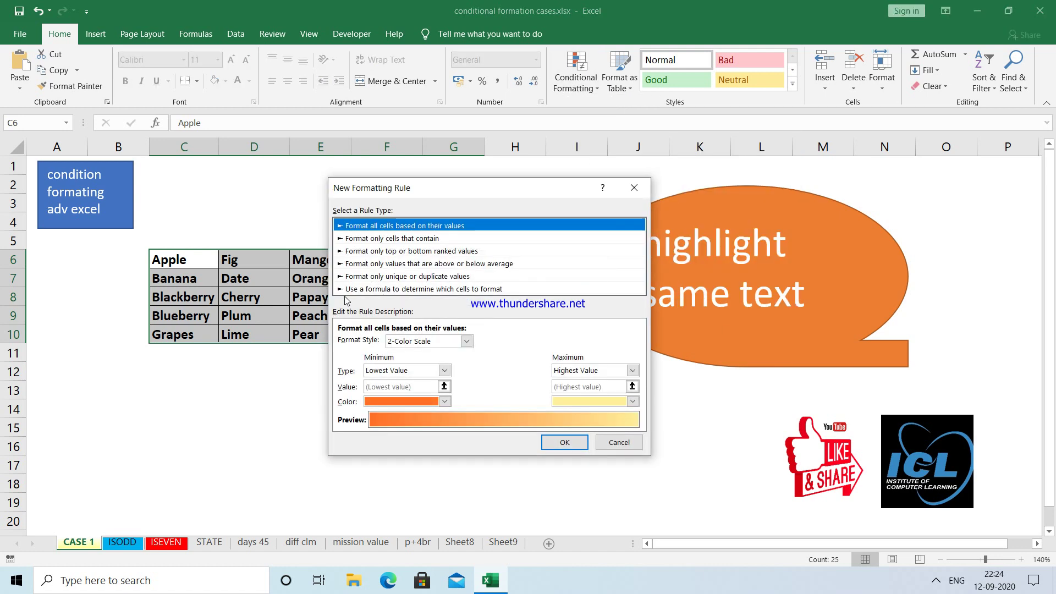
click(456, 291)
drag(455, 192, 623, 115)
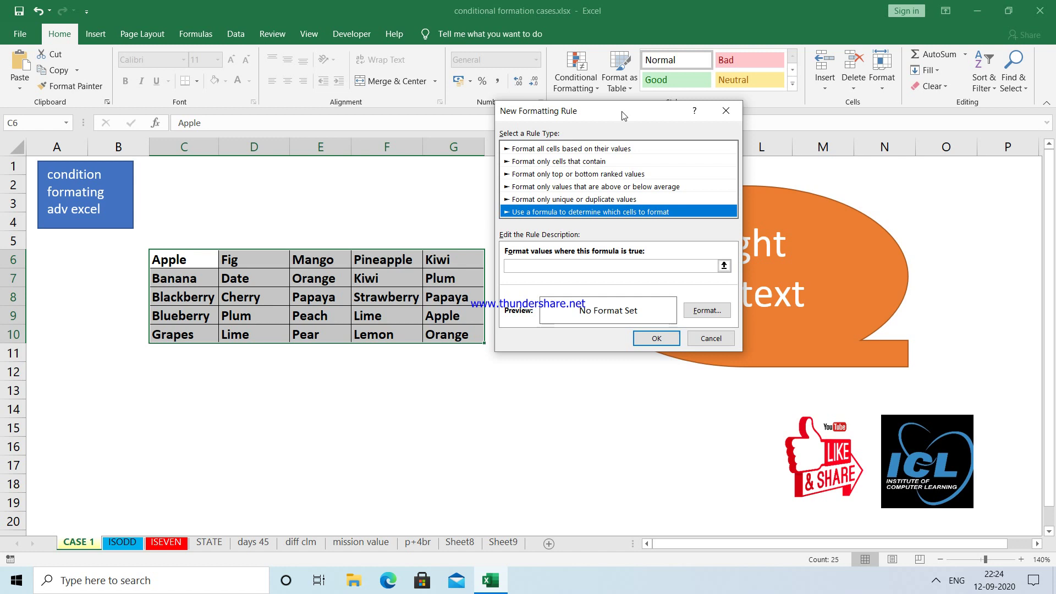
click(541, 265)
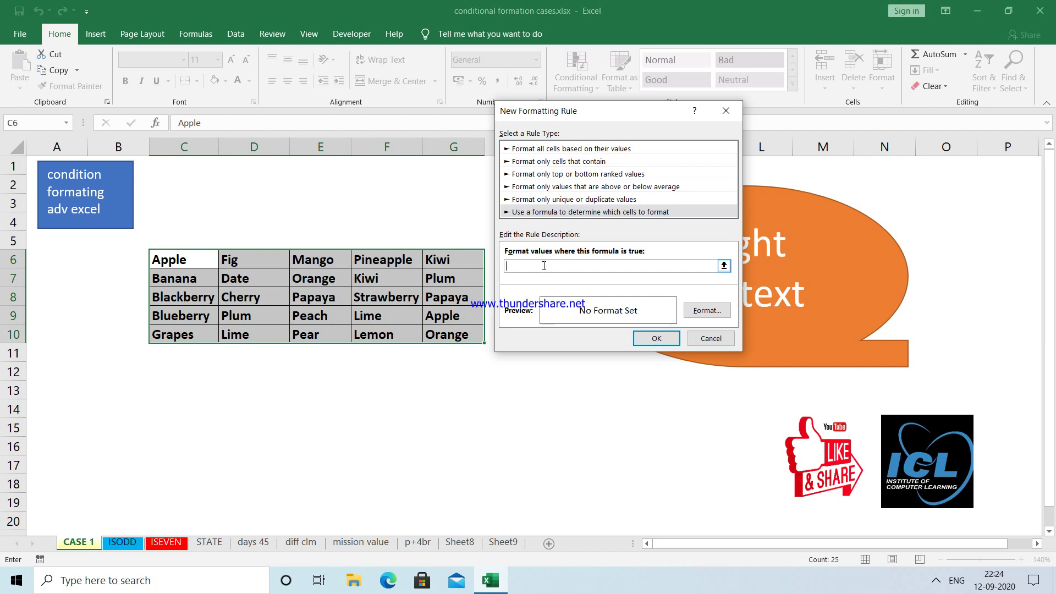
drag(608, 110, 603, 37)
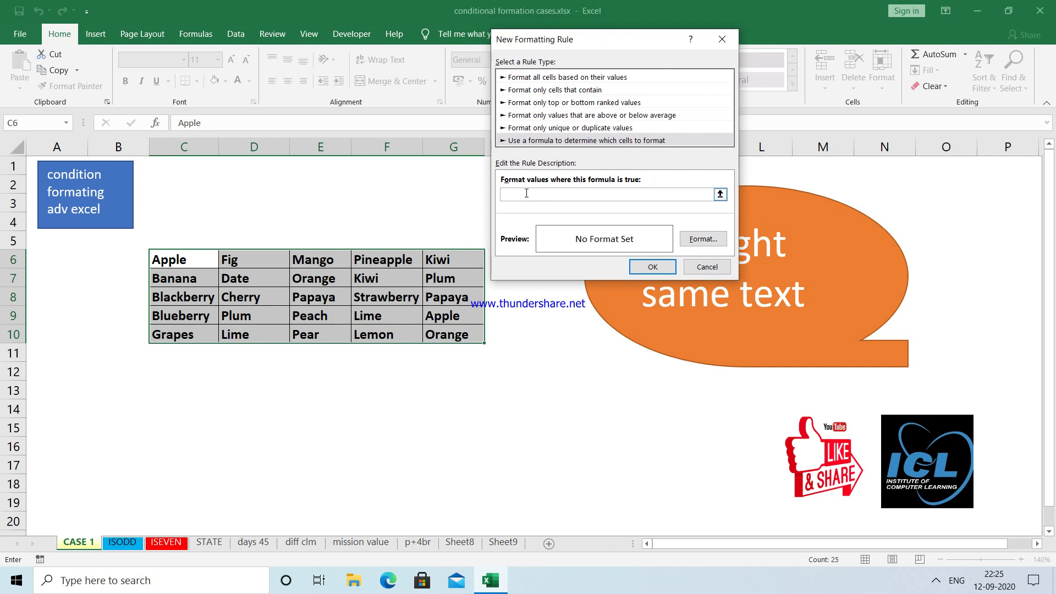
Begin the rule formula as an OR whose first condition compares C6, as a relative reference, with "Apple"
click(526, 193)
text(=or)
key(BackSpace)
text(or()
click(176, 262)
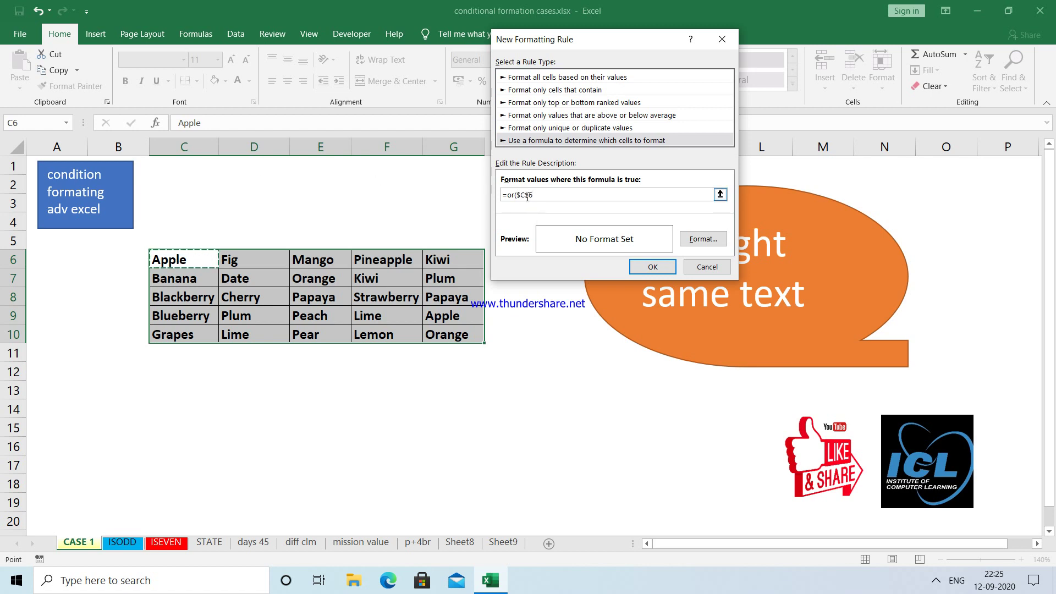
key(F4)
key(F4)
key(F4)
text(=)
text(Apple)
Add a second condition to the OR formula that compares relative cell C6 with "Kiwi"
click(191, 263)
key(F4)
key(F4)
key(F4)
text(=)
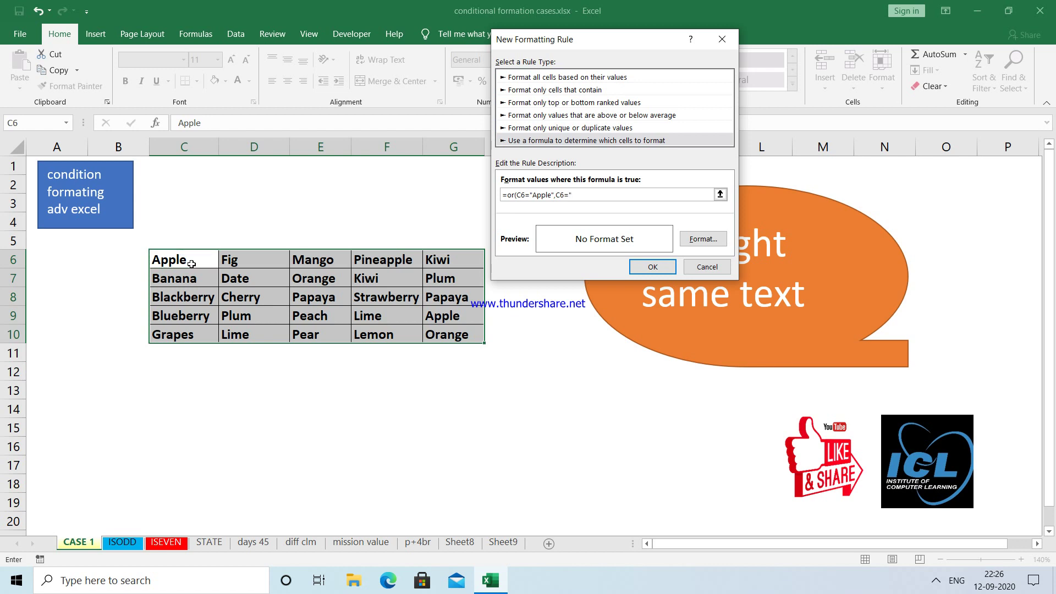
text("Kiwi",)
Complete the rule formula with a third condition so it reads =or(C6="Apple",C6="Kiwi",C6="Lime")
click(186, 257)
key(F4)
key(F4)
key(F4)
text(=)
text("Lime)
Give the rule a yellow background fill and apply it to the fruit table
click(704, 239)
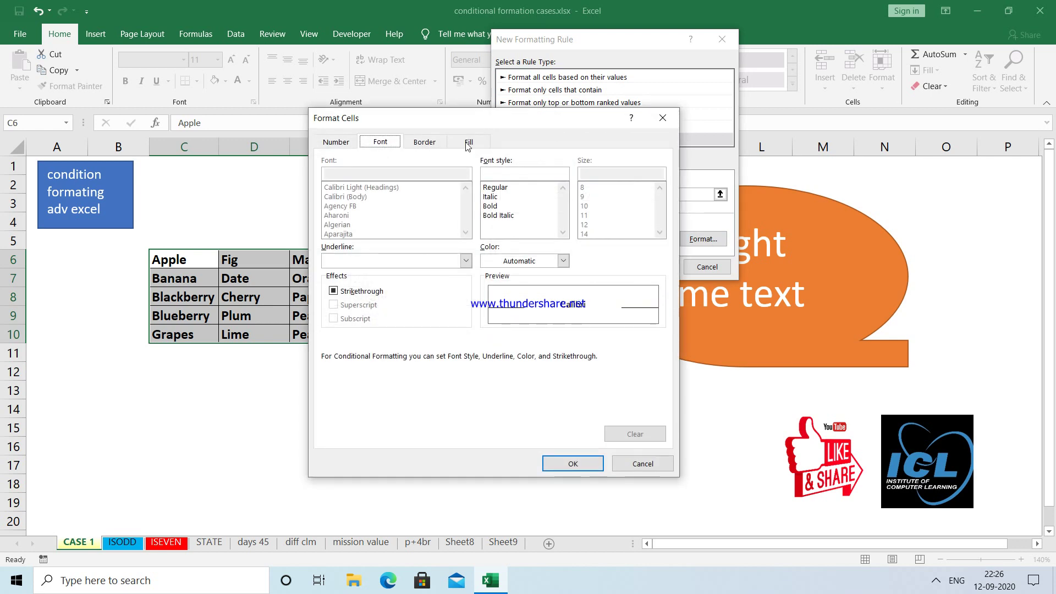
click(464, 142)
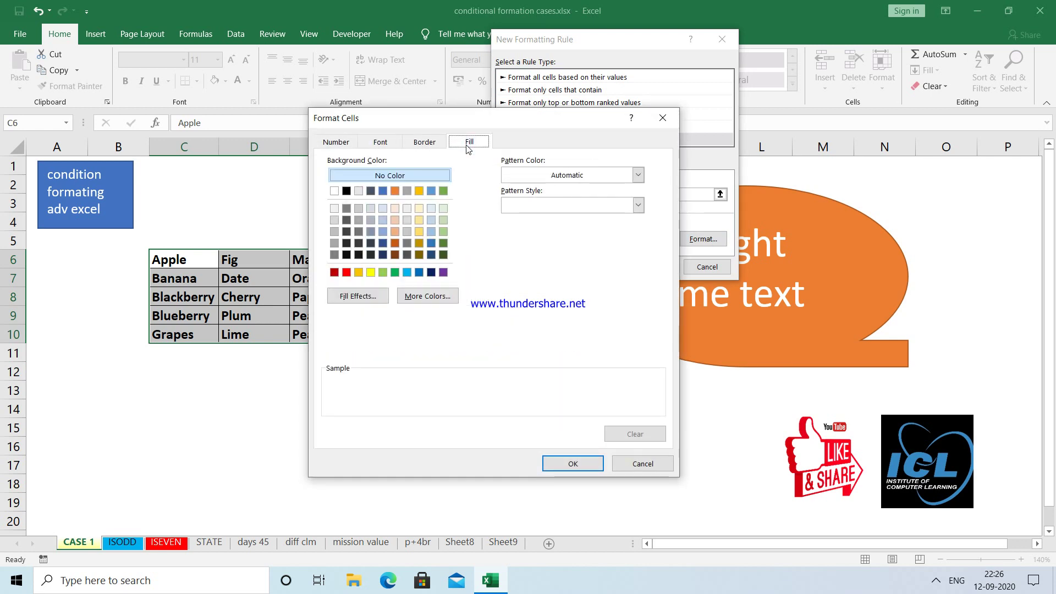
click(370, 273)
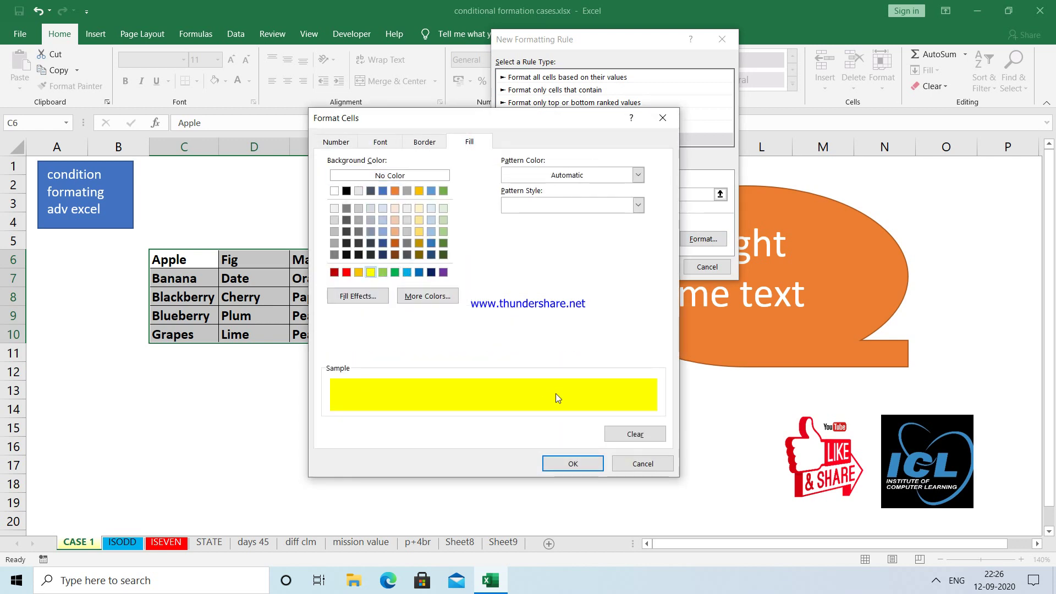
click(580, 467)
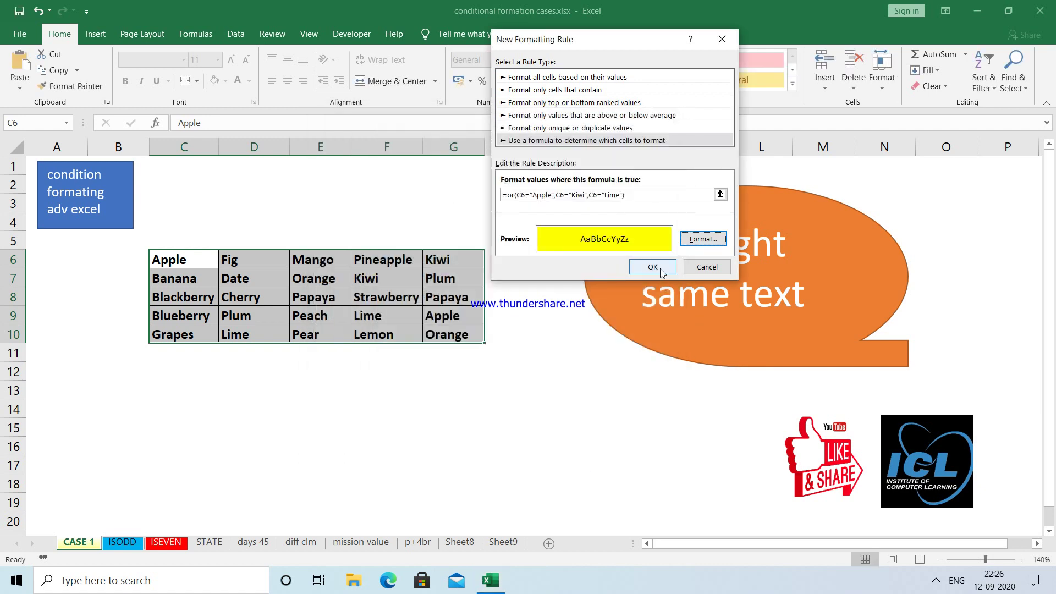
click(660, 269)
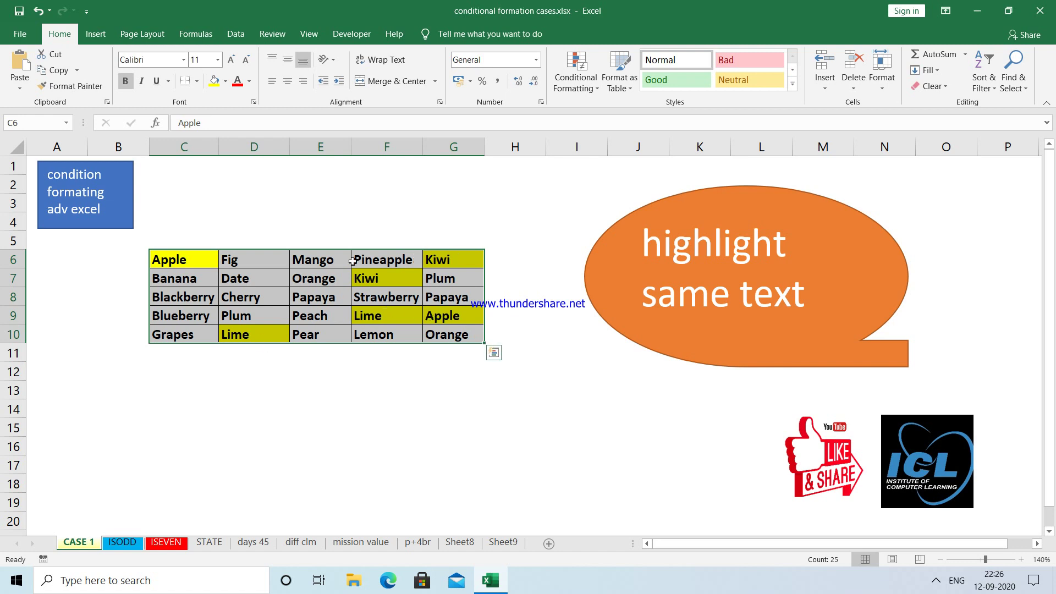
Test the rule by replacing the fruit in E6 with Apple and the one in E8 with Kiwi
click(318, 262)
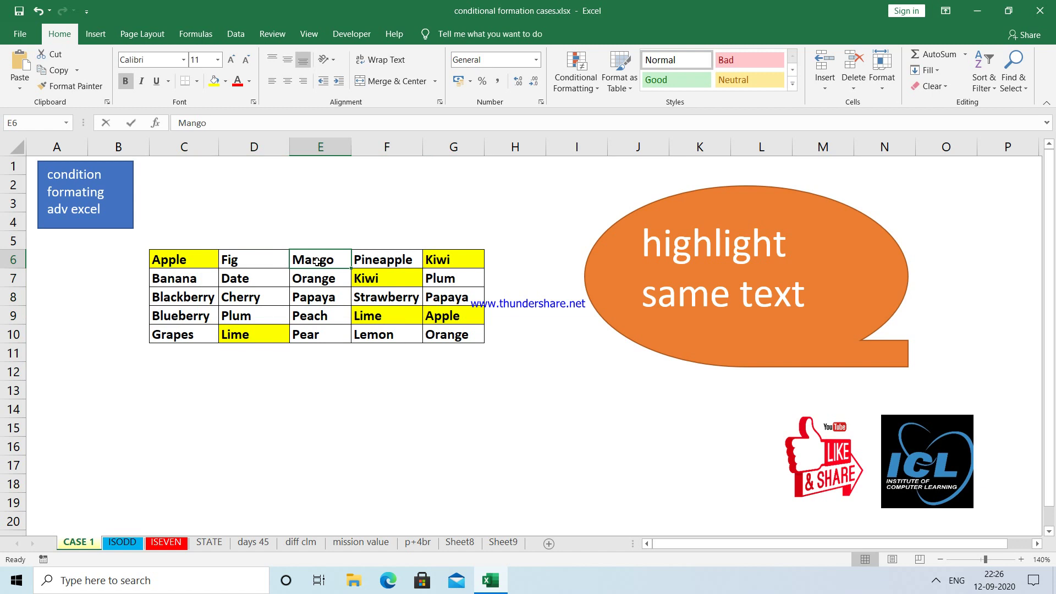
text(Apple)
key(Return)
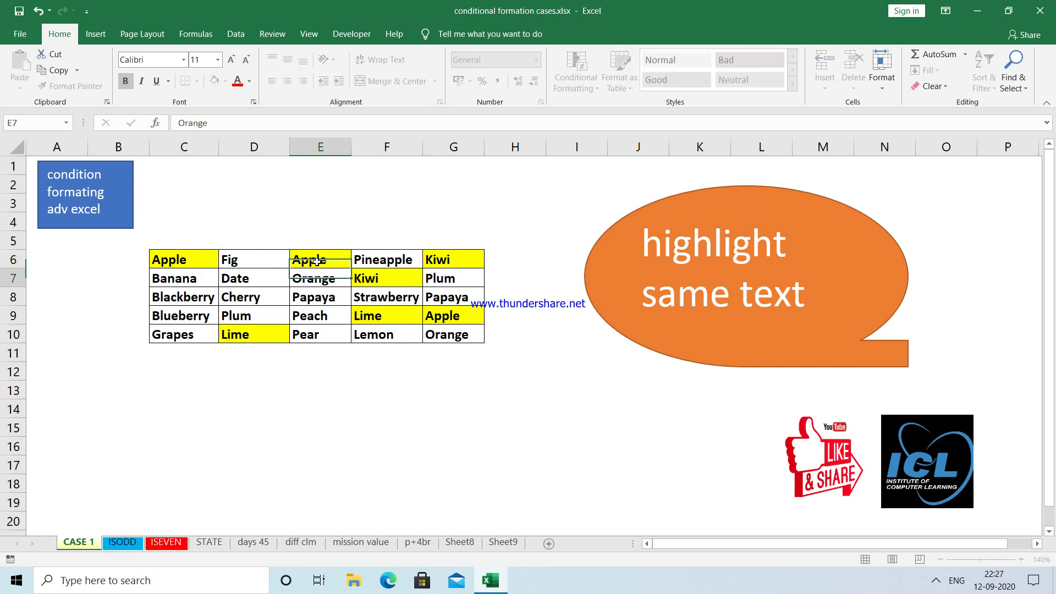
click(312, 296)
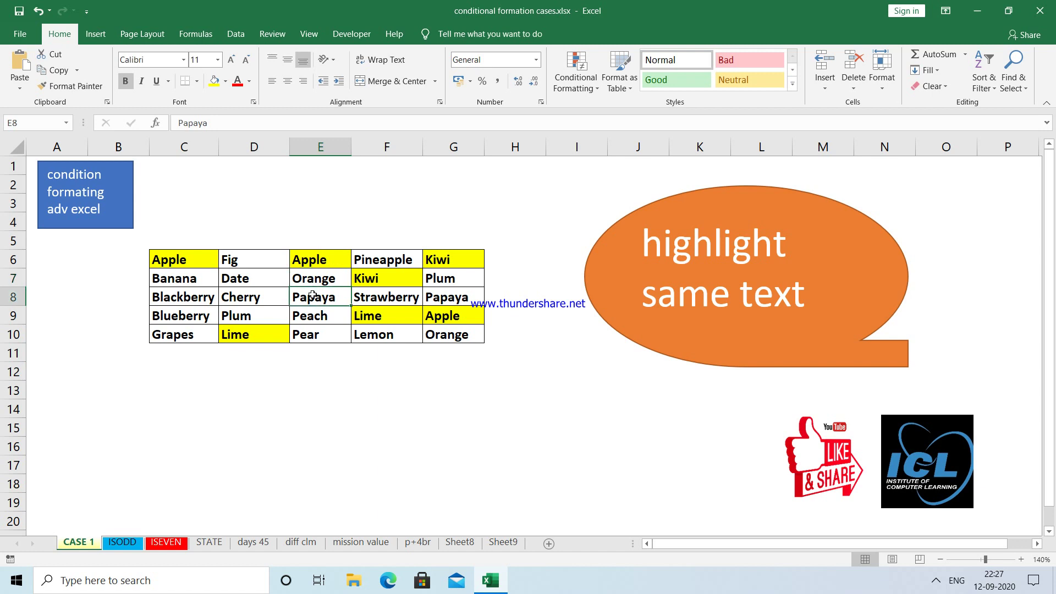
text(Kiwi)
key(Return)
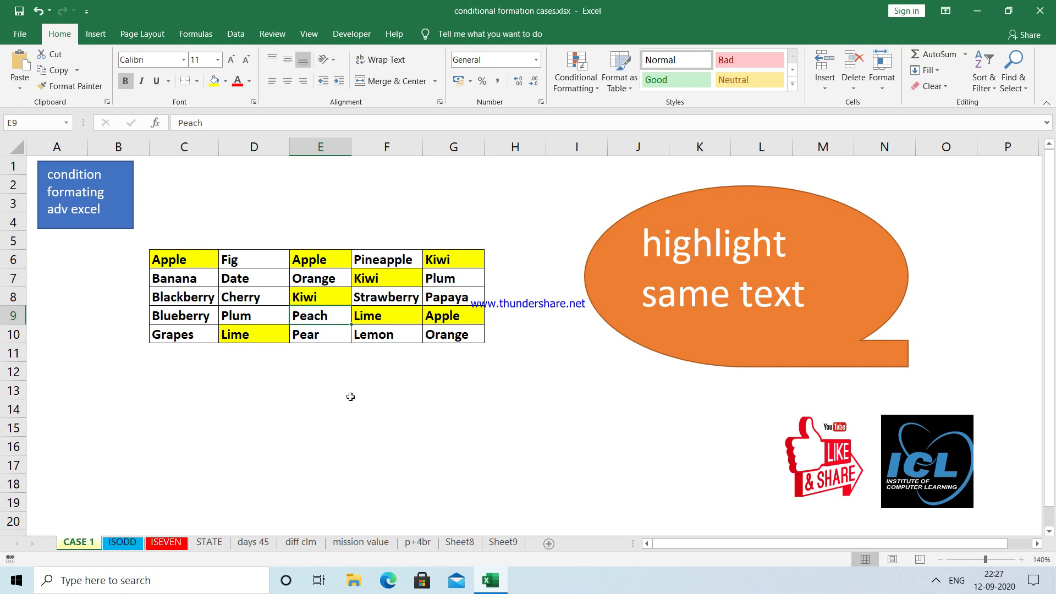
On the ISODD sheet, start a new formula-based conditional formatting rule for the number table A4:J15
click(124, 545)
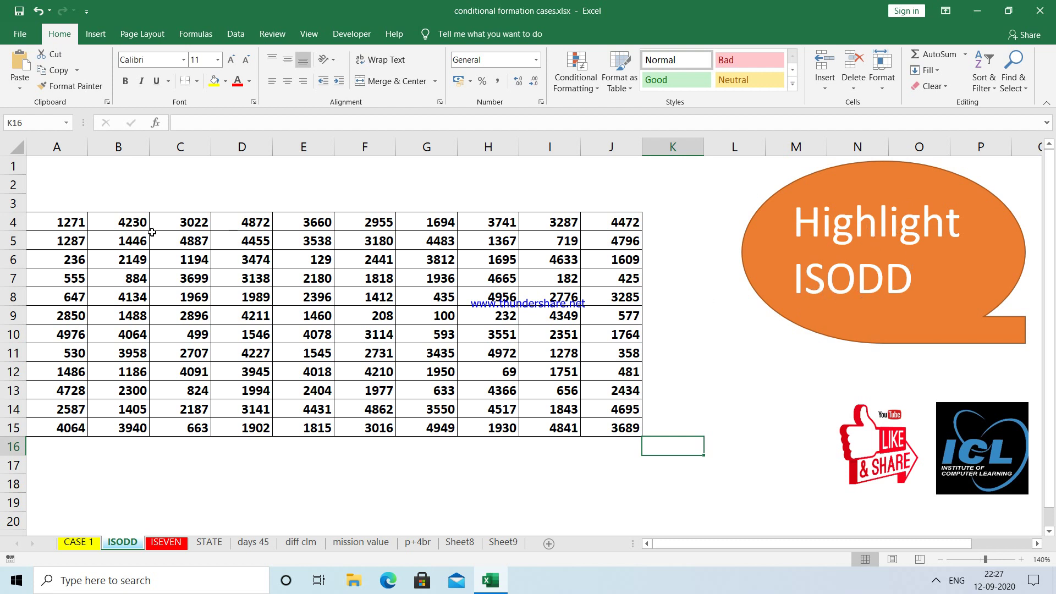
drag(66, 222, 611, 419)
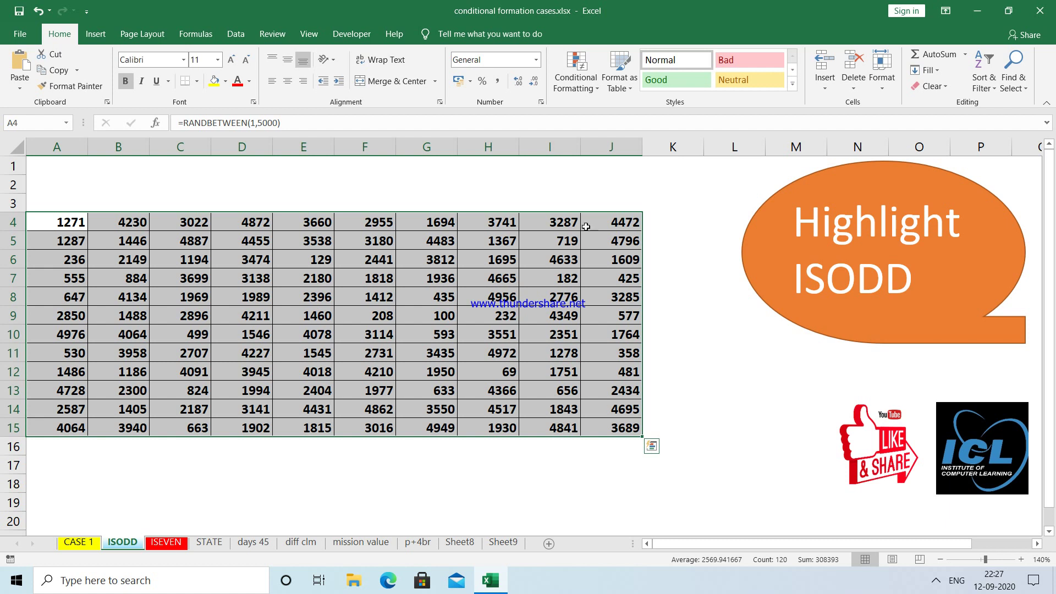
click(595, 92)
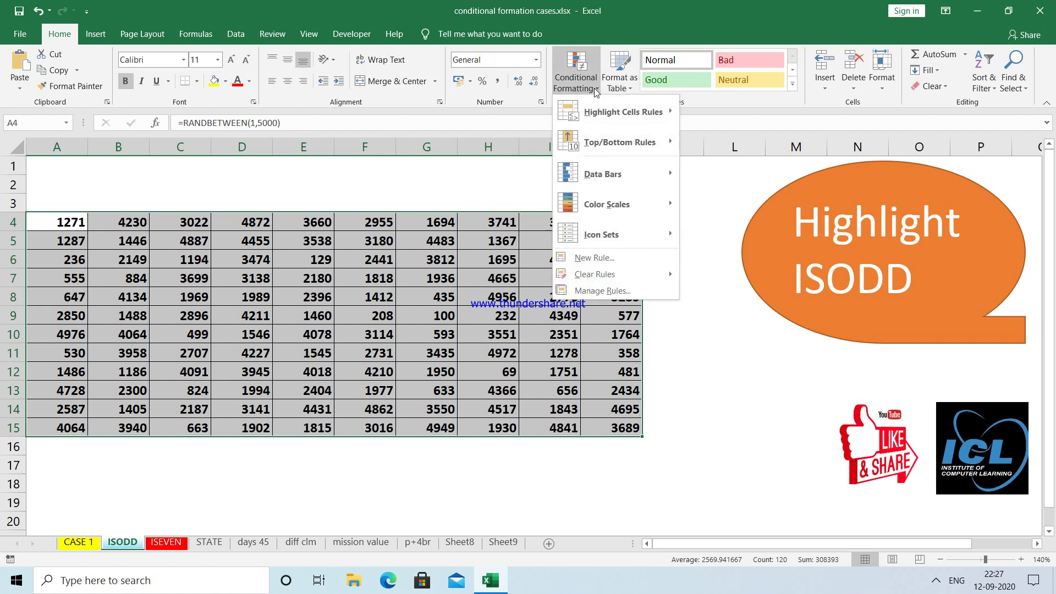
click(608, 258)
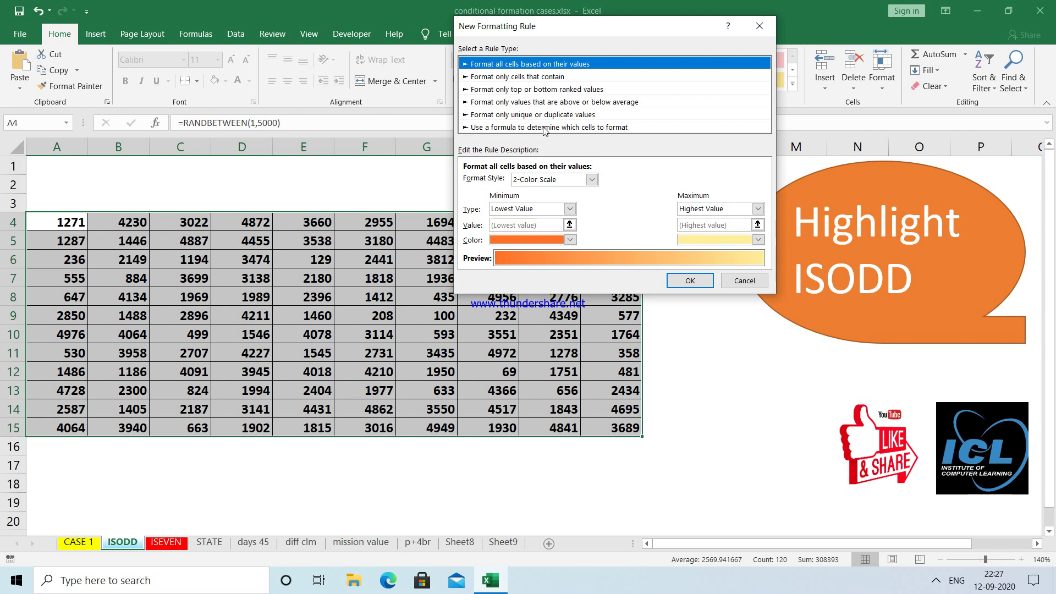
click(544, 128)
click(546, 181)
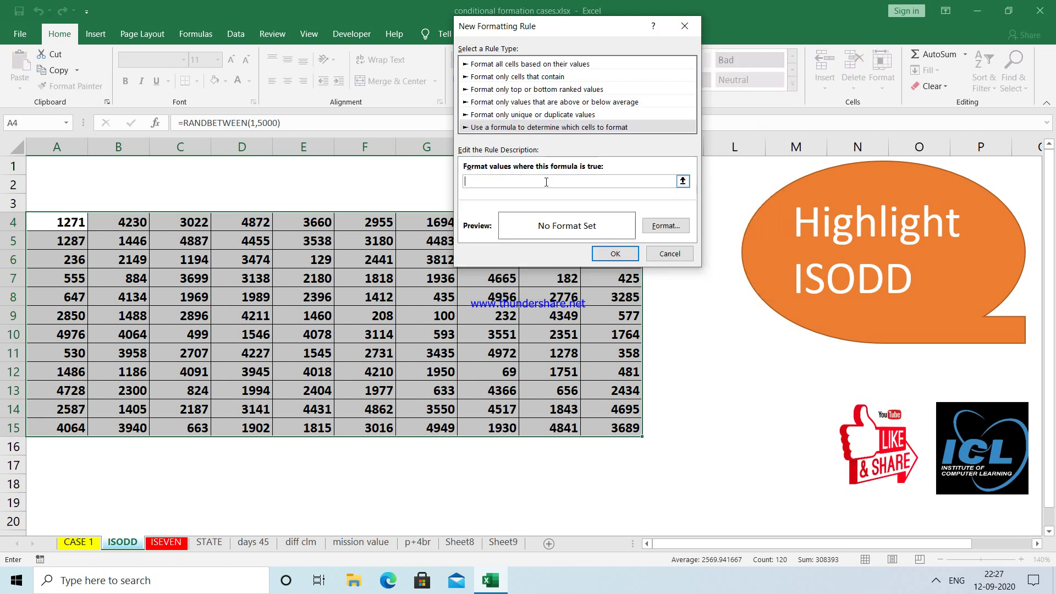
Enter the rule formula =isodd(A4) with A4 as a relative reference
text(=isodd()
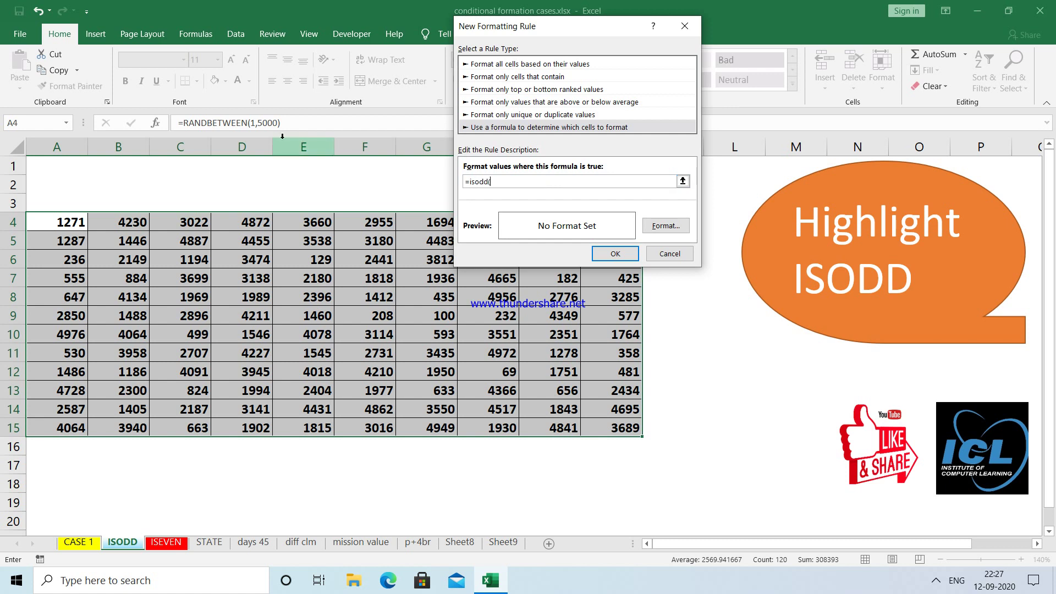
click(61, 222)
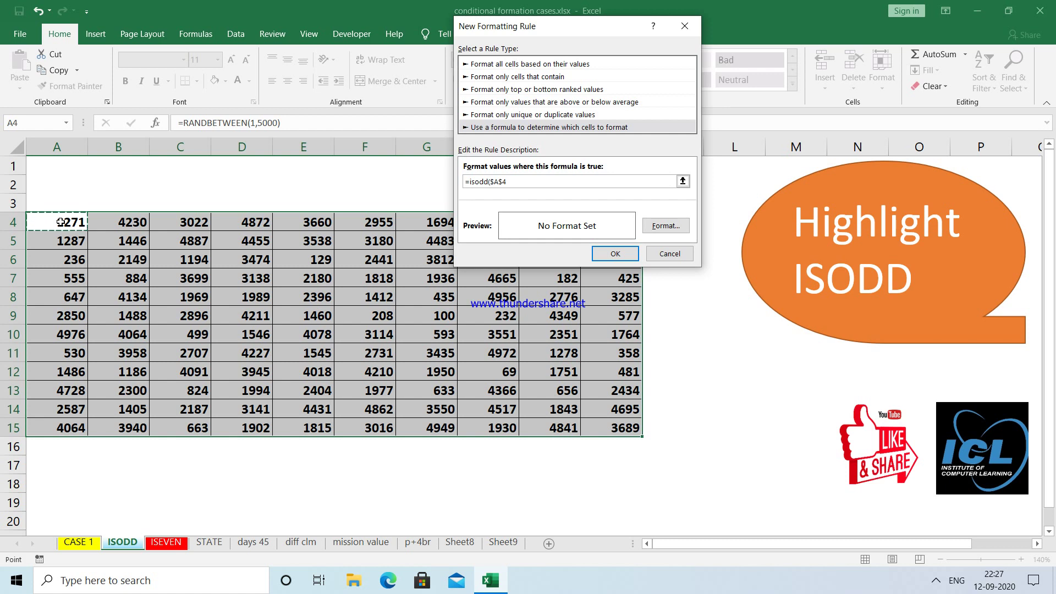
key(F4)
key(F4)
key(F4)
text())
Give the odd-number rule a red background fill and apply it to the table
click(666, 226)
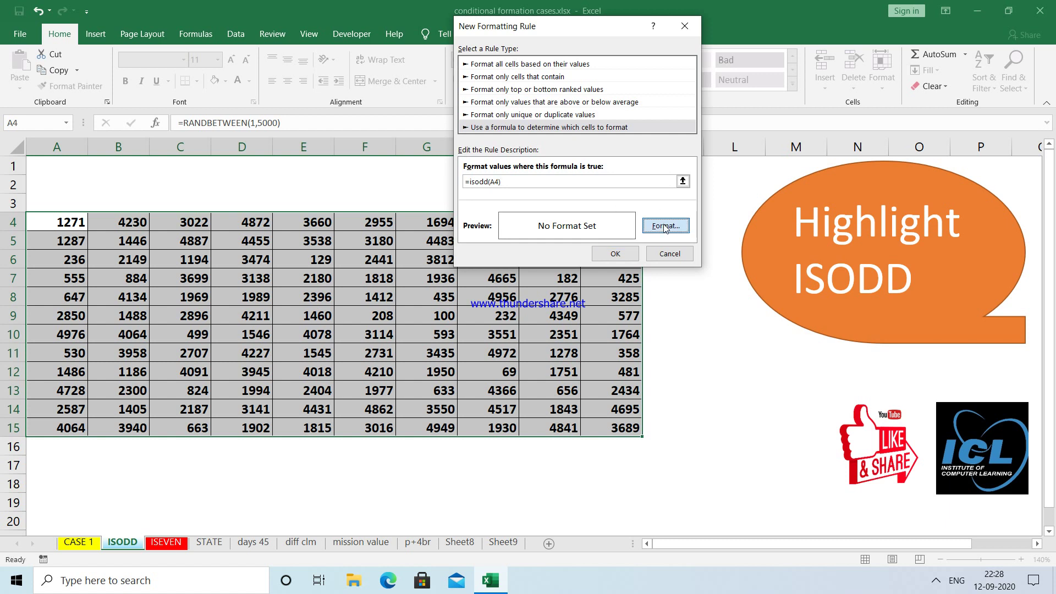
click(472, 165)
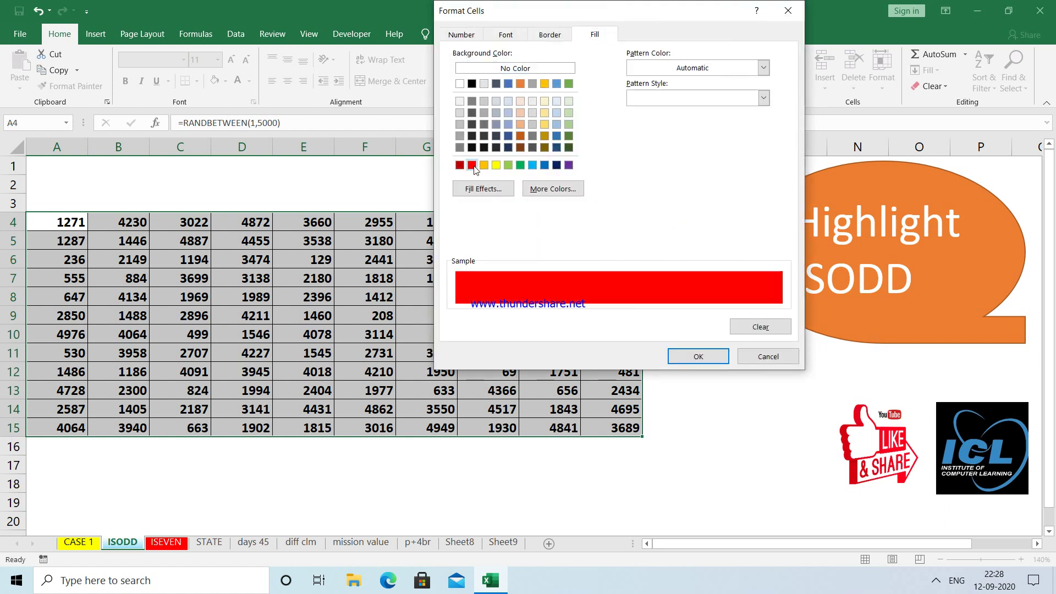
click(698, 356)
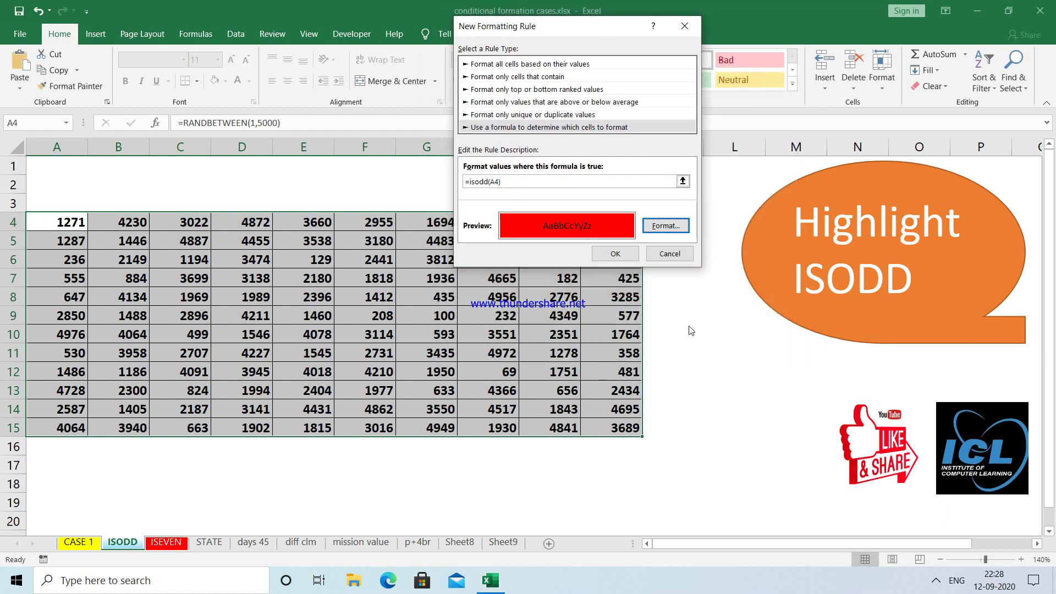
click(615, 255)
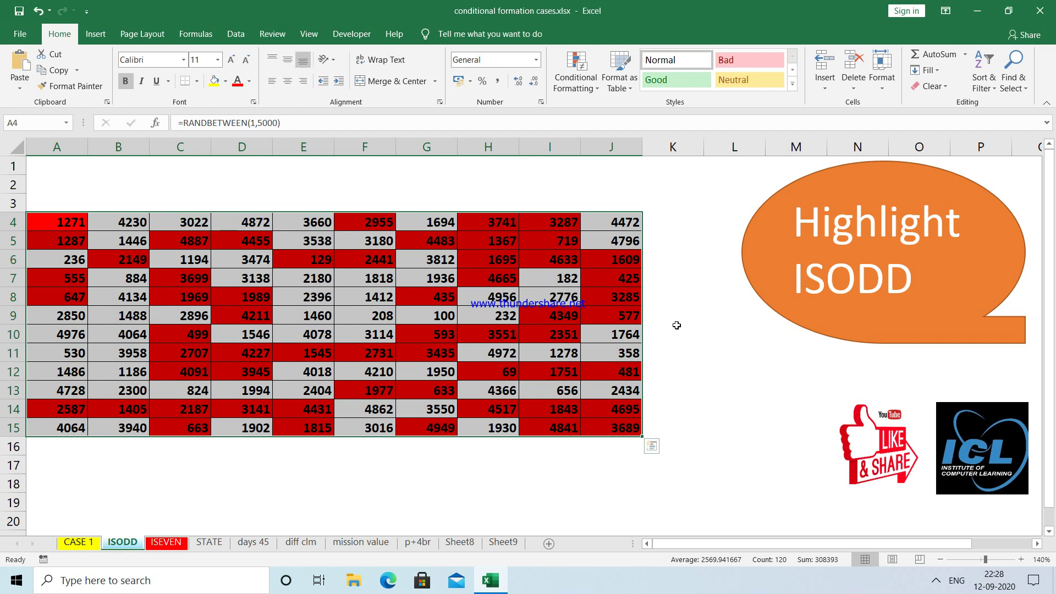
Recalculate the sheet's random numbers several times to test the odd-number highlighting
key(F9)
key(F9)
key(F9)
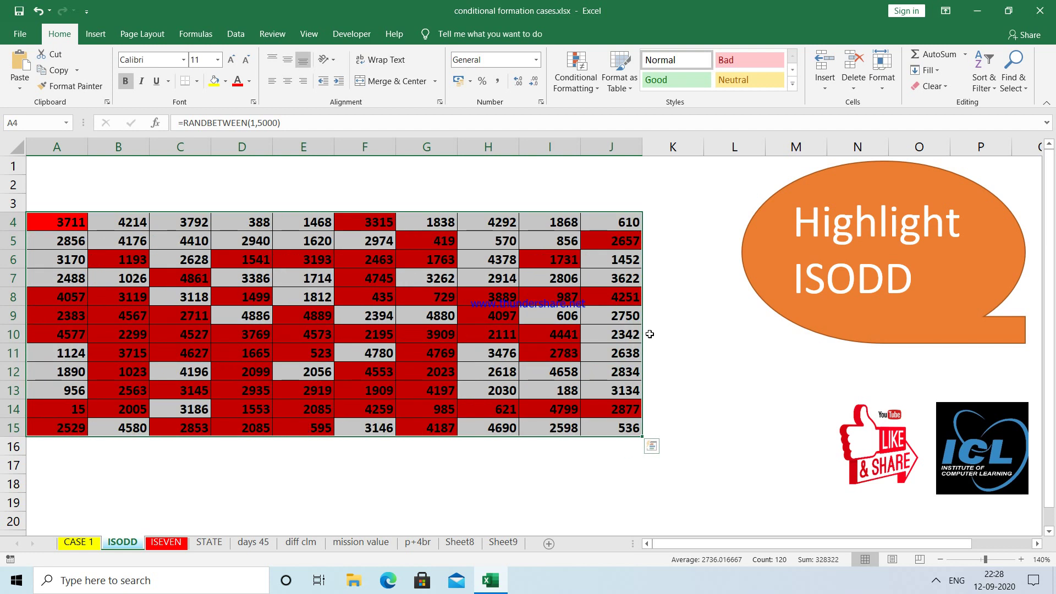
key(F9)
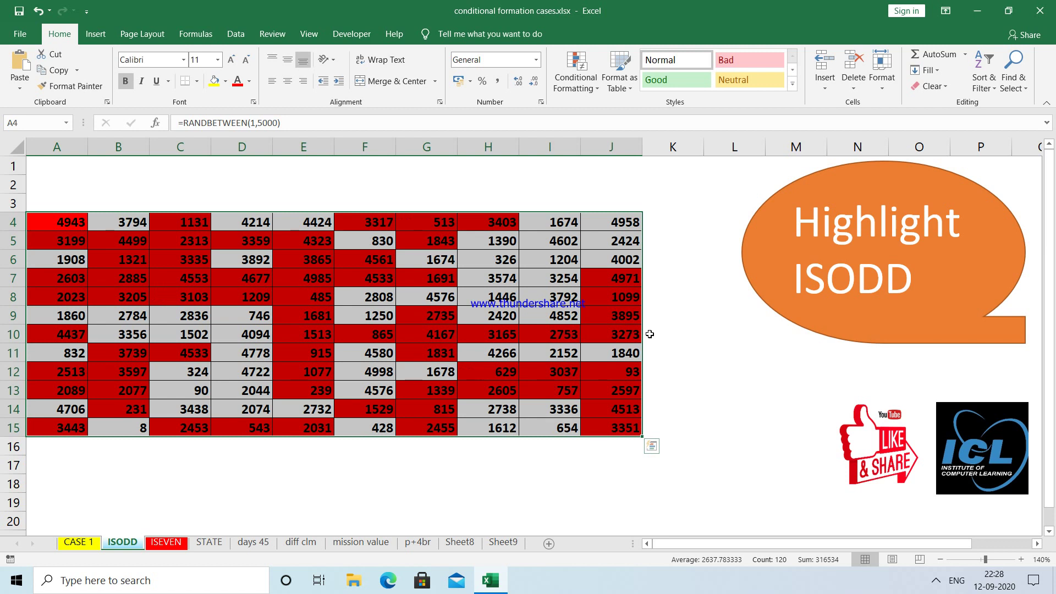
key(F9)
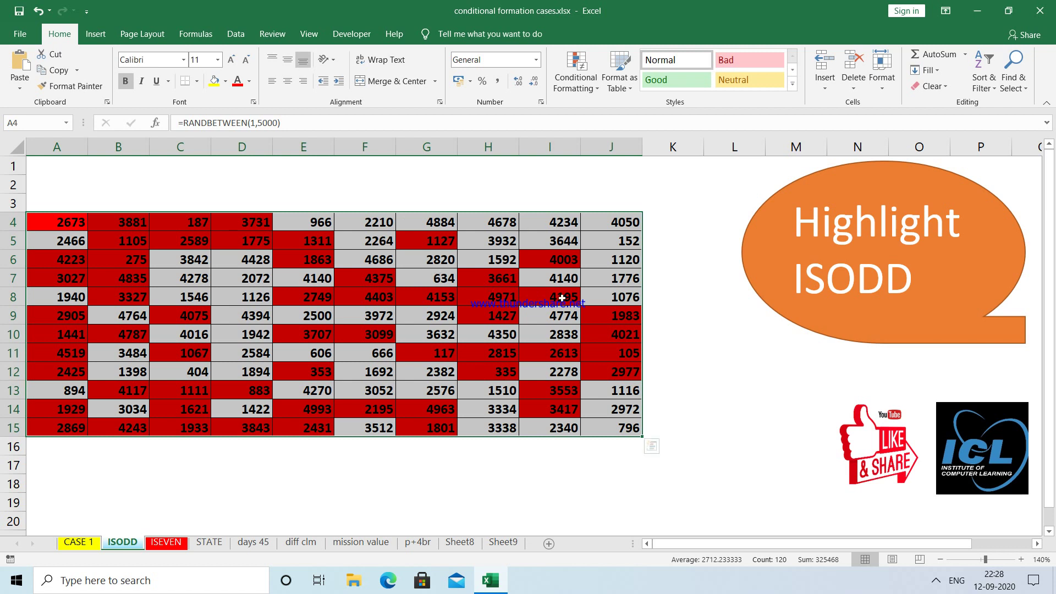
On the ISEVEN sheet, start a new formula-based conditional formatting rule for the number table A4:J15
click(165, 544)
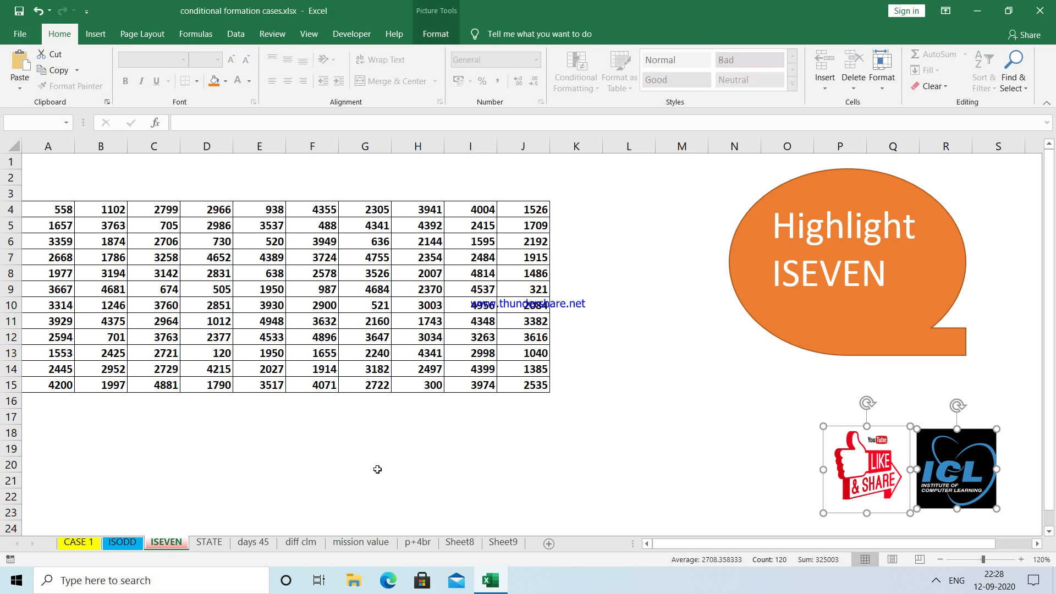
mouse_move(44, 208)
mouse_down()
mouse_move(380, 262)
mouse_move(61, 192)
mouse_move(56, 208)
mouse_up()
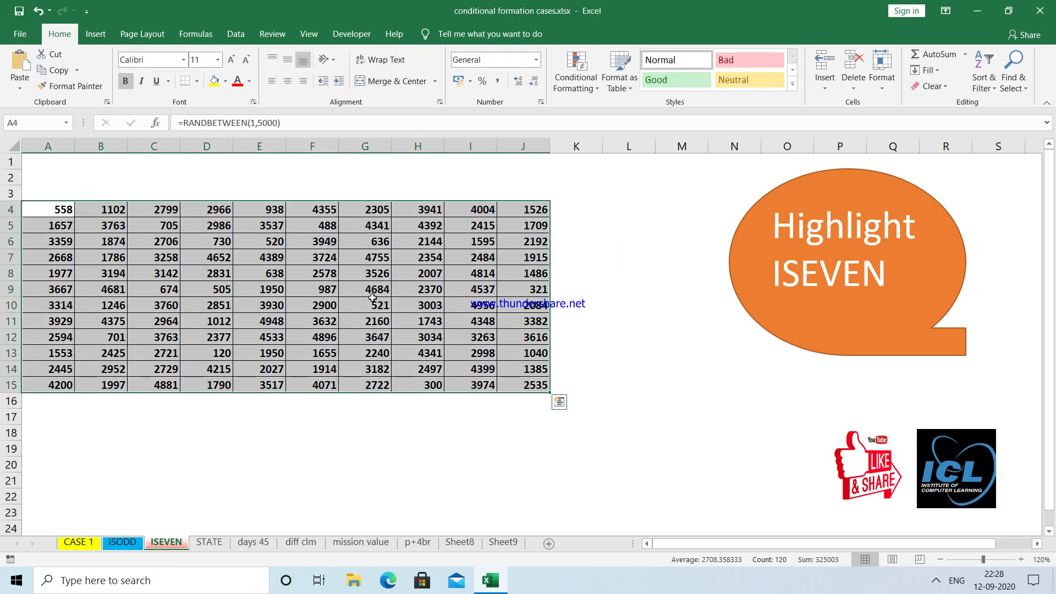
click(595, 89)
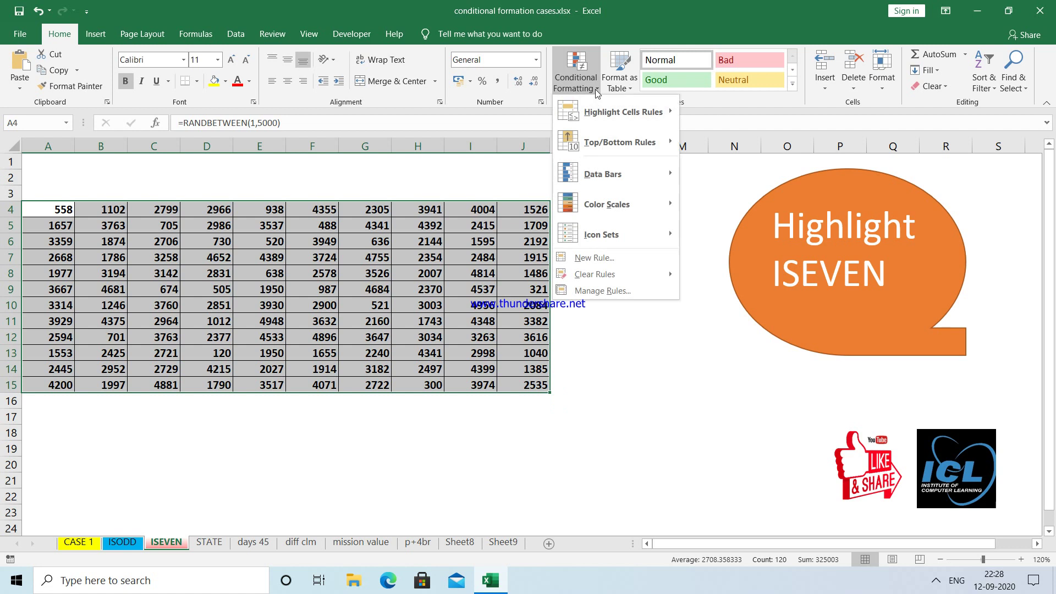
click(604, 261)
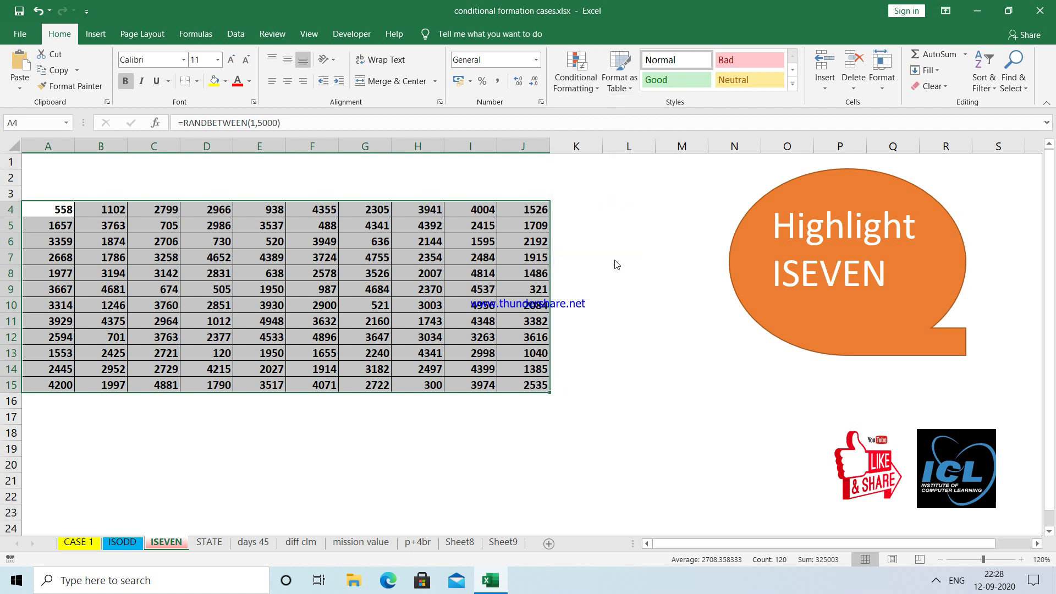
click(532, 114)
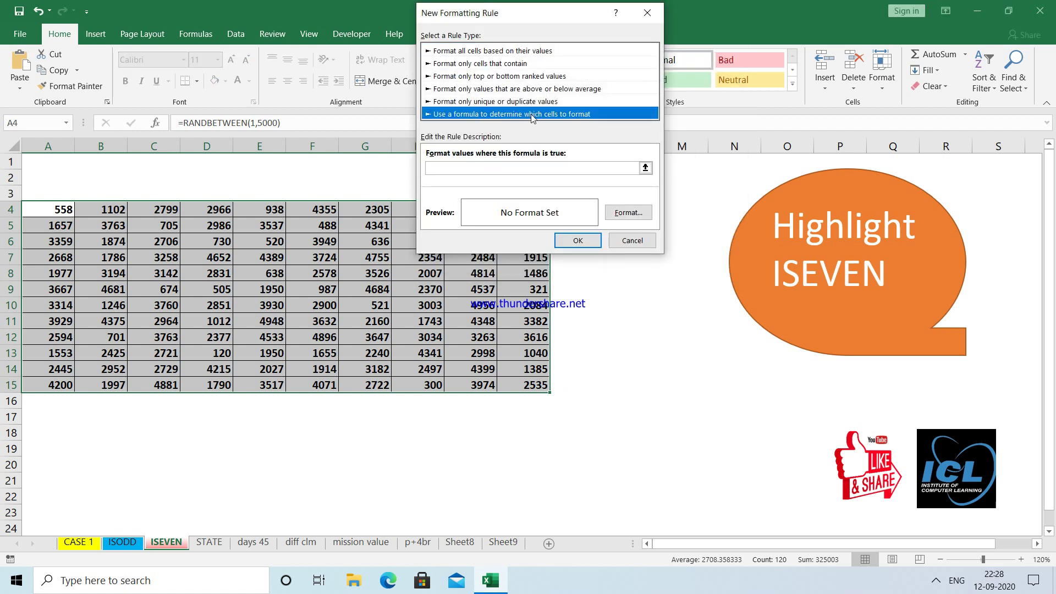
Enter the rule formula =iseven(A4) with A4 as a relative reference
click(492, 167)
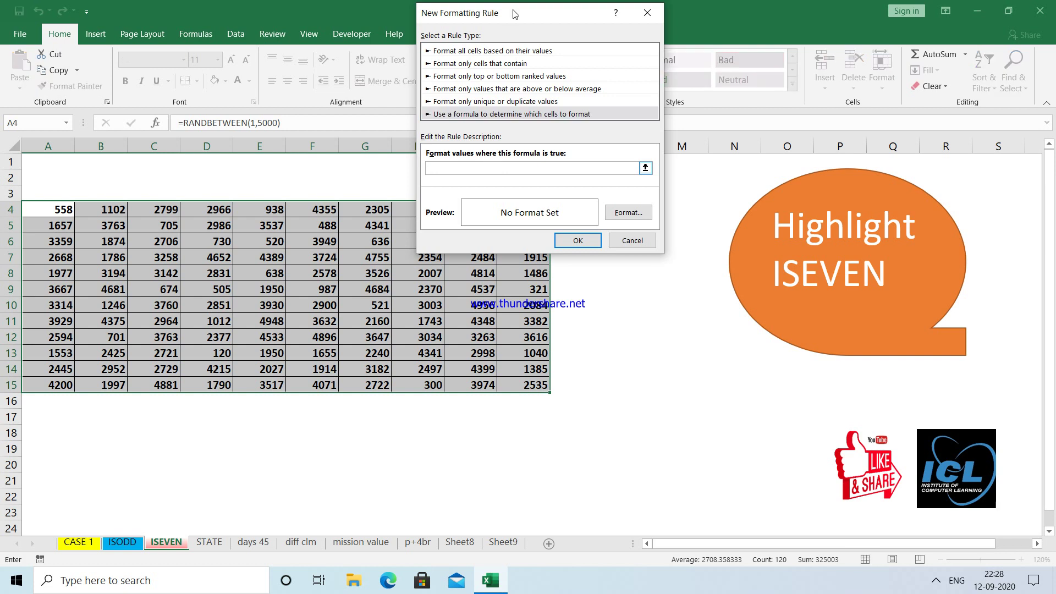
drag(516, 12, 615, 17)
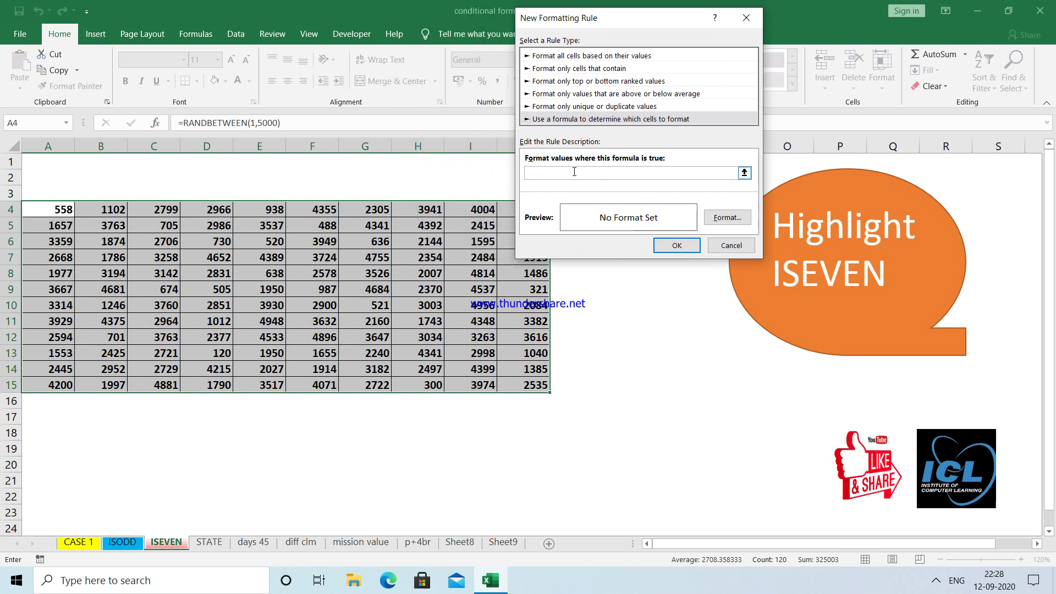
text(=iseven()
click(59, 210)
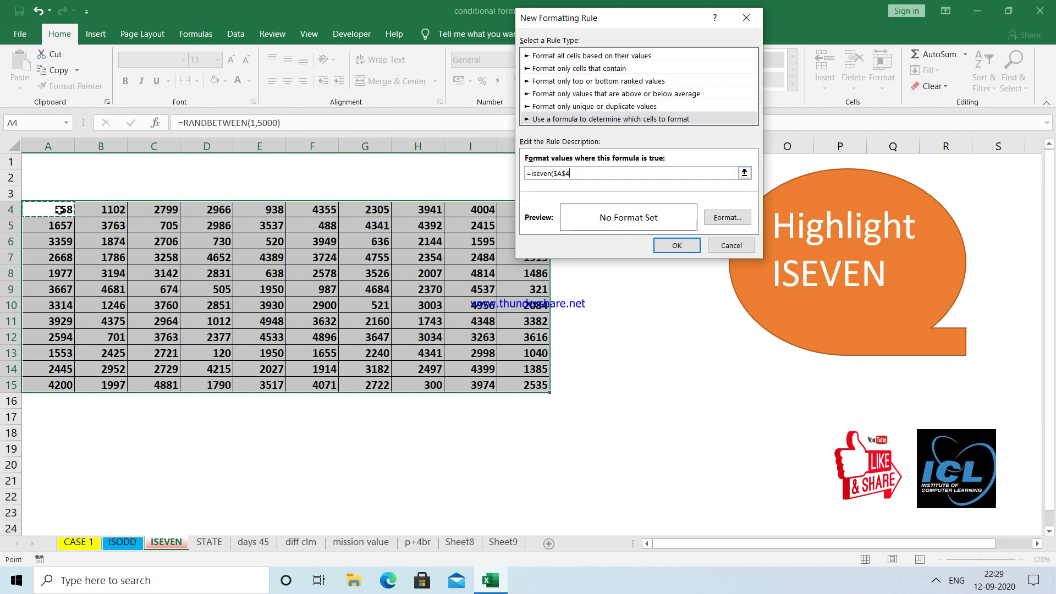
key(F4)
key(F4)
key(F4)
text())
Give the even-number rule a gold background fill and apply it to the table
click(727, 217)
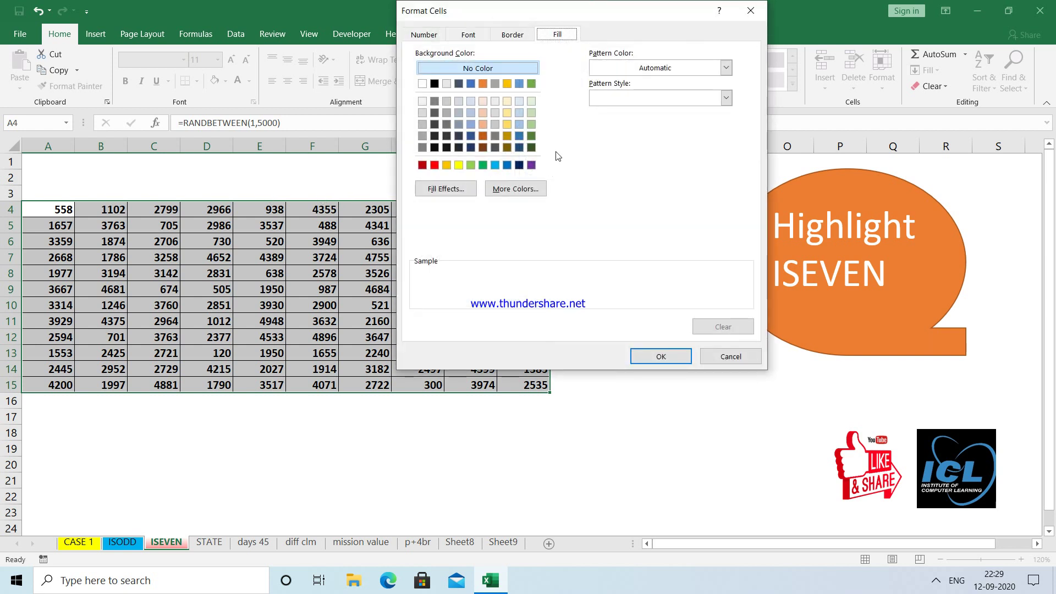
click(506, 84)
click(654, 358)
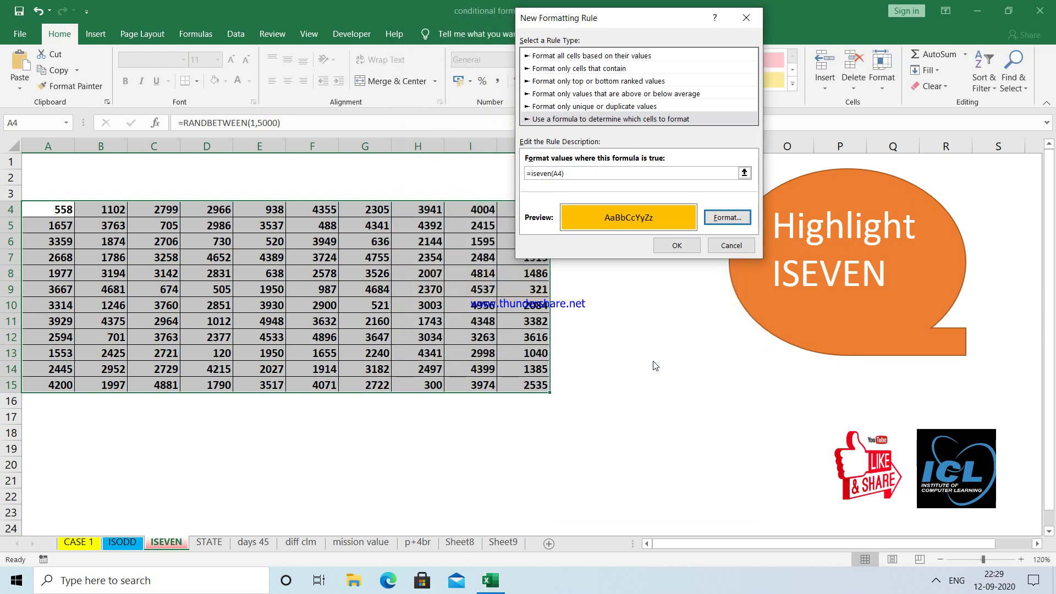
click(677, 245)
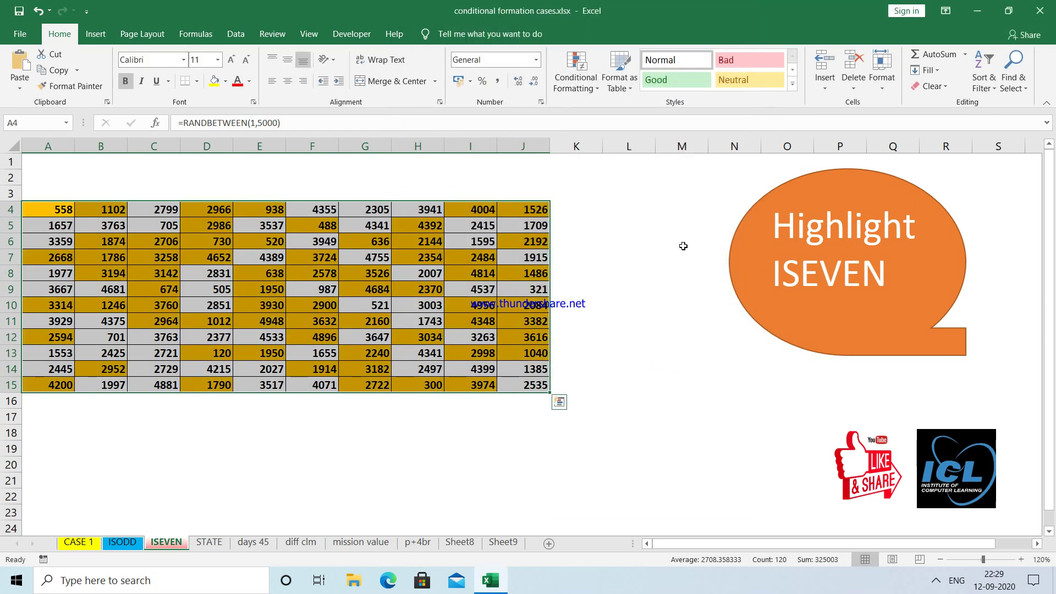
Recalculate the ISEVEN sheet's random numbers several times to test the even-number highlighting
key(F9)
key(F9)
key(F9)
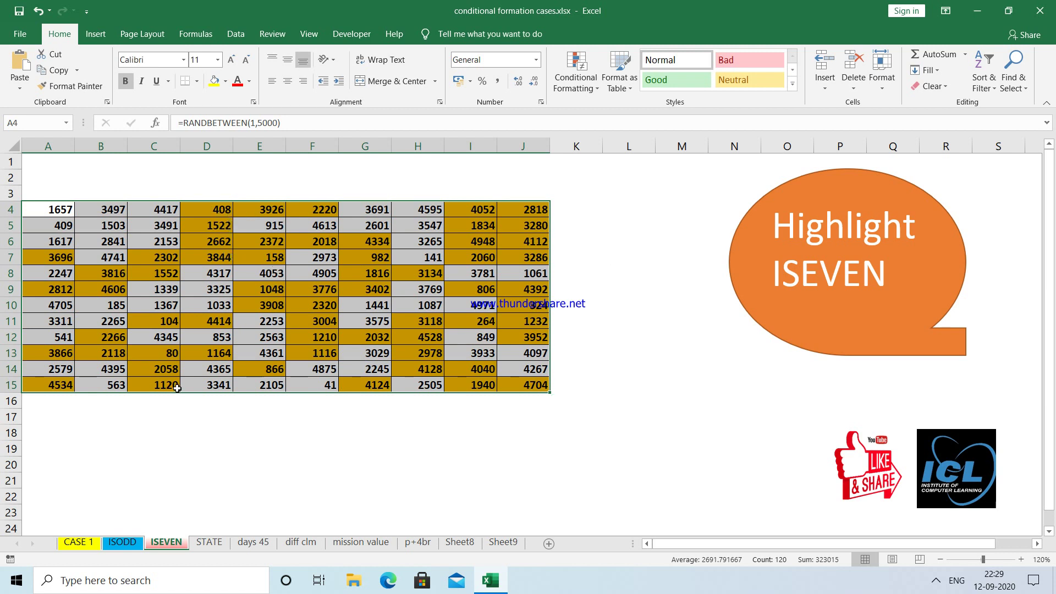
Review the finished highlighting on the CASE 1, ISODD and ISEVEN sheets
click(85, 546)
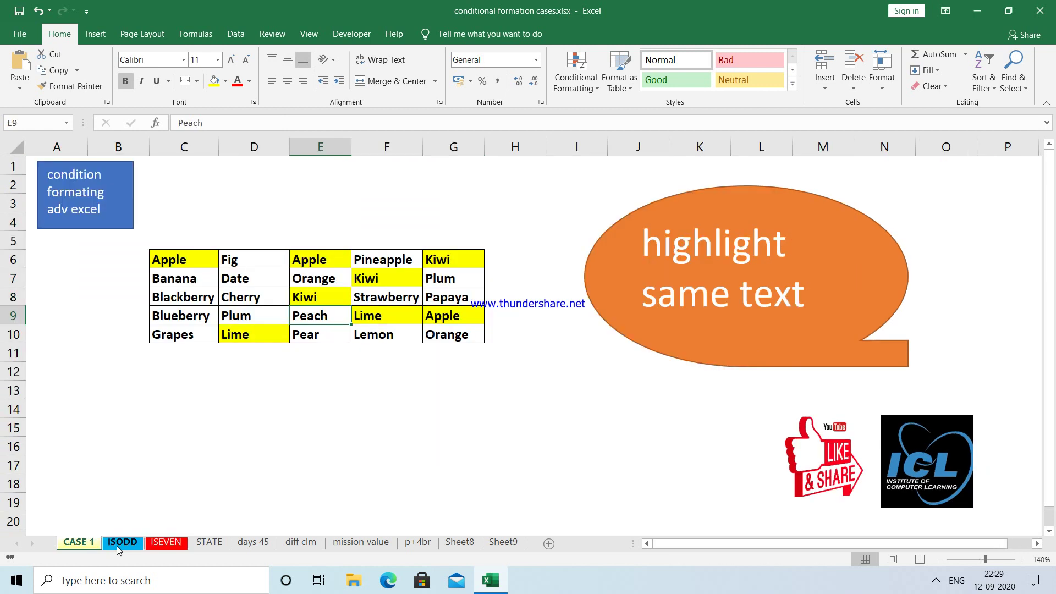
click(116, 546)
click(167, 545)
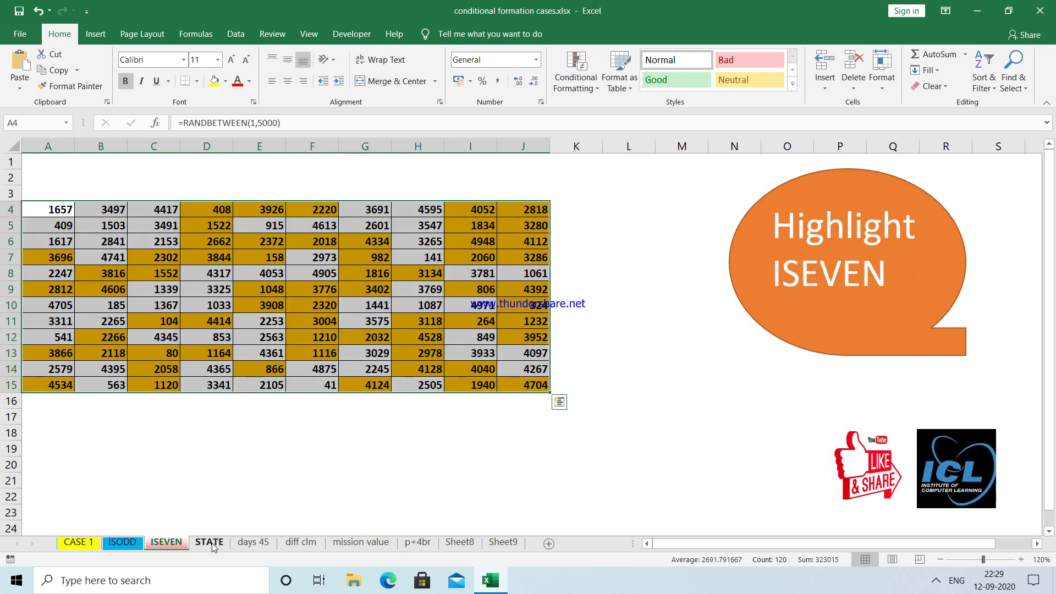
Open the STATE sheet and examine the order table B4:F17
click(209, 543)
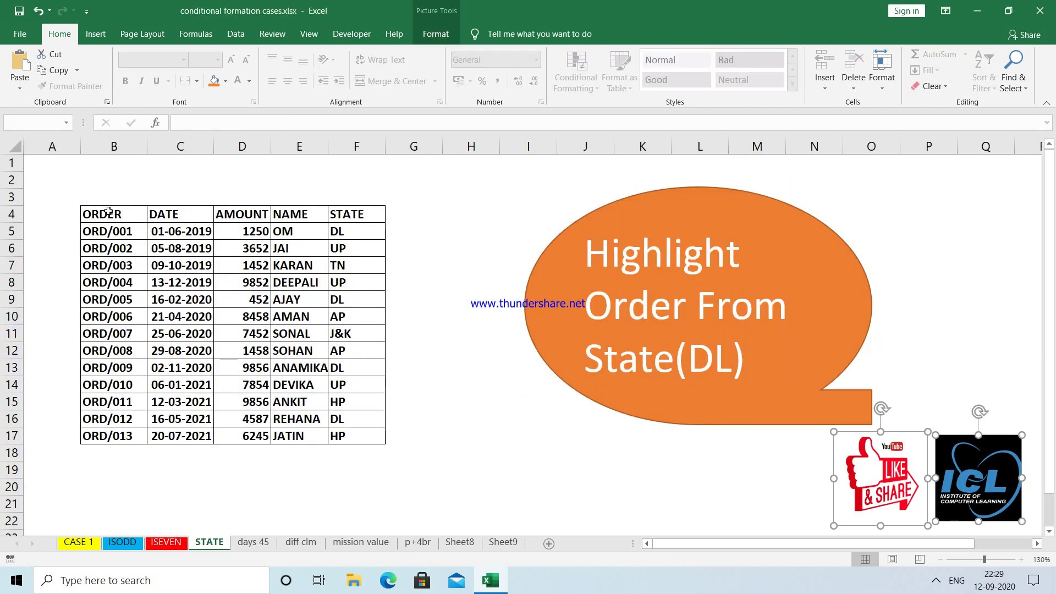
drag(109, 214, 342, 434)
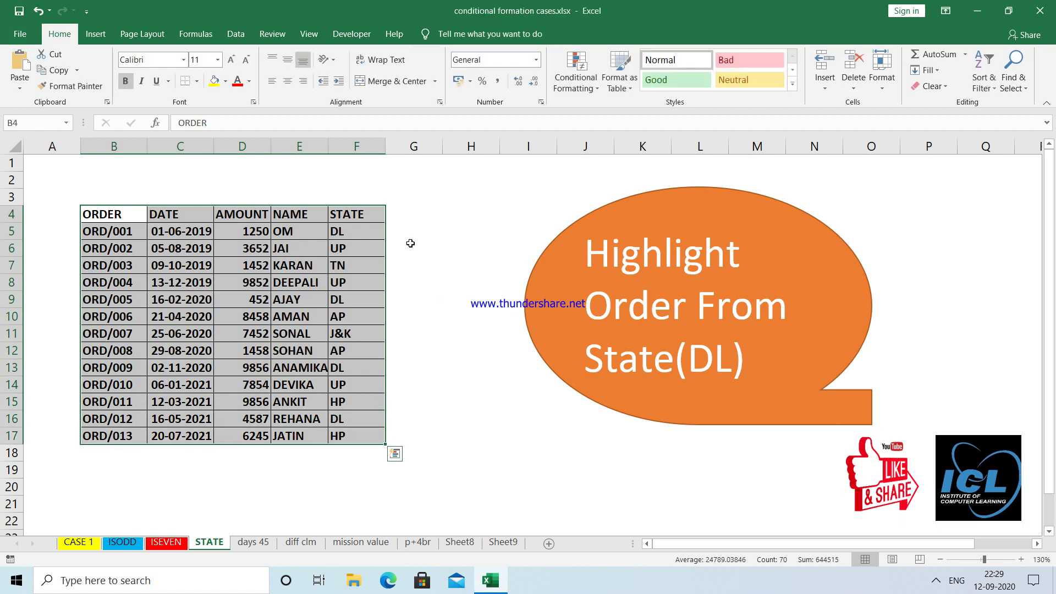
click(419, 213)
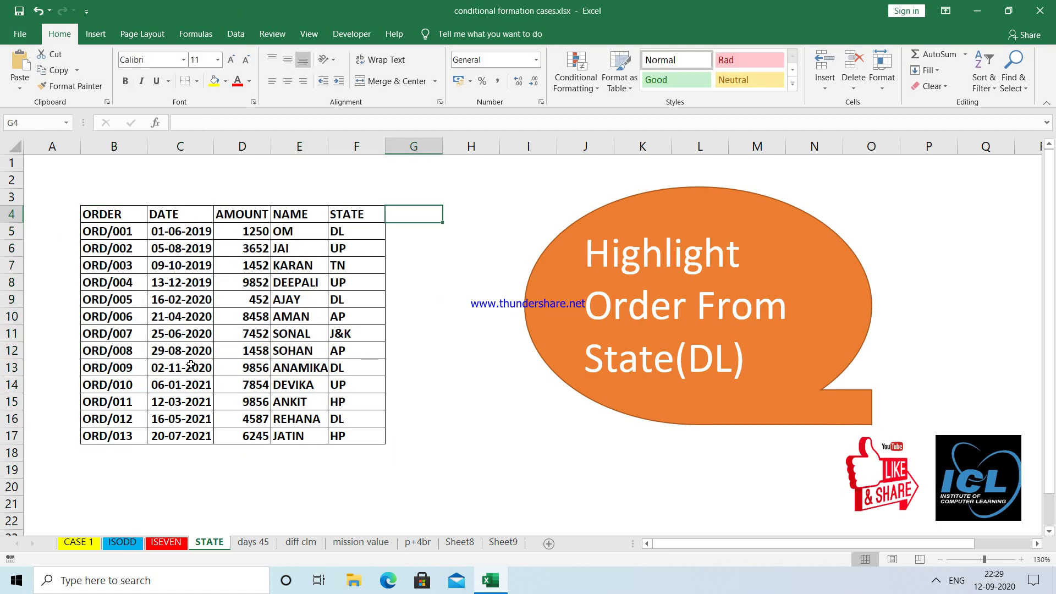
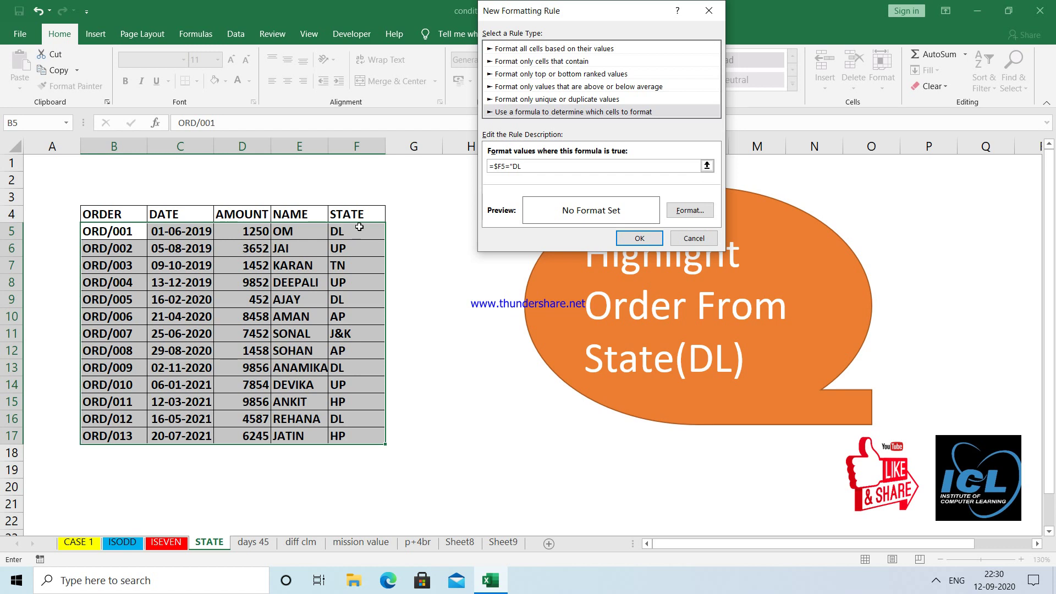
Complete the rule formula =$F5="DL" and apply the rule to the order rows with a light blue background fill
text(")
click(694, 211)
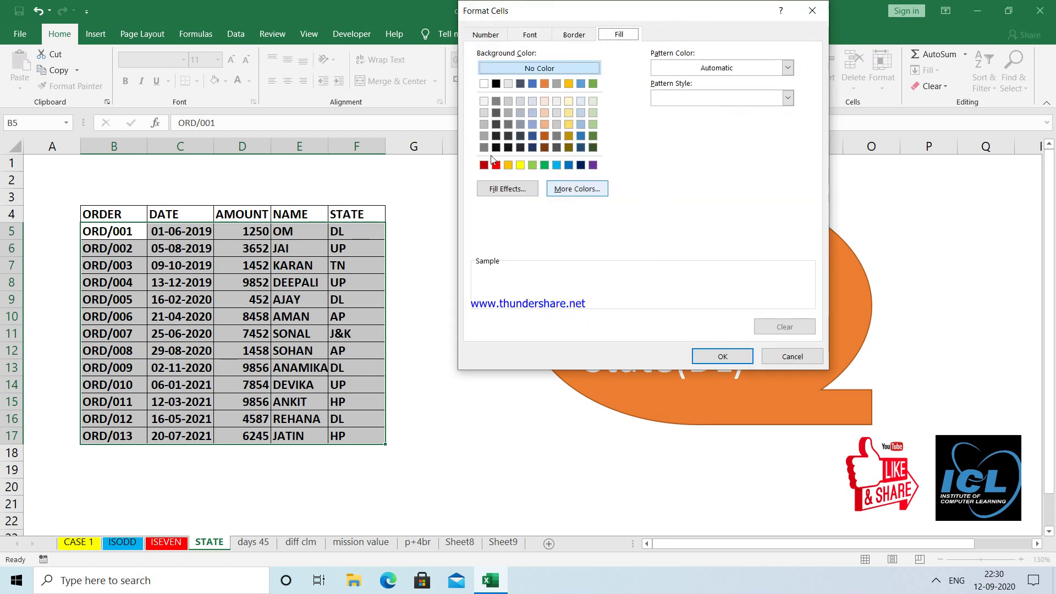
click(557, 166)
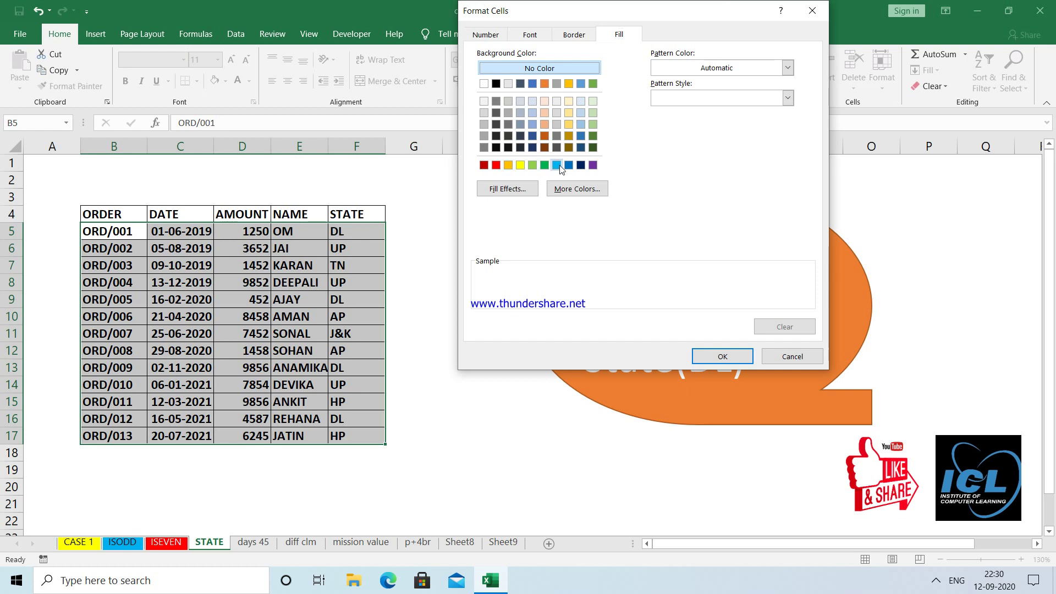
click(707, 357)
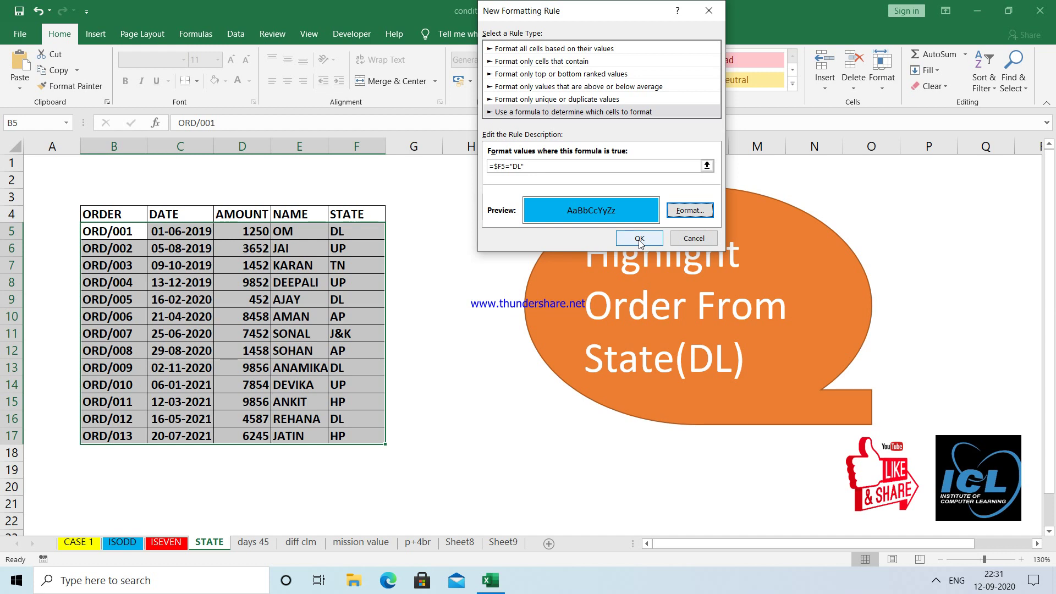
click(640, 240)
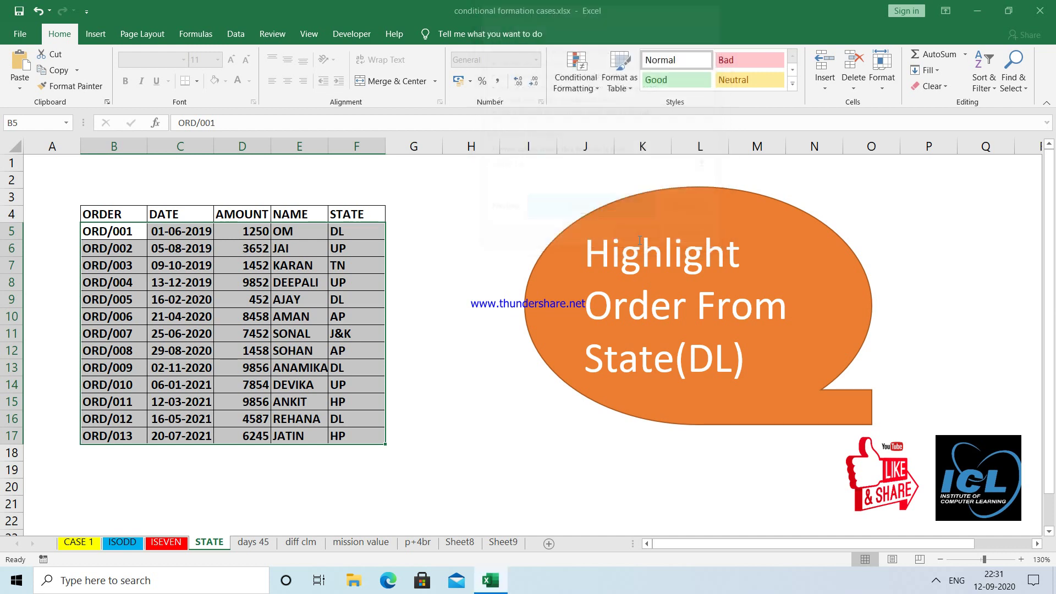
Deselect the order table and autofit the width of the NAME column E
click(439, 254)
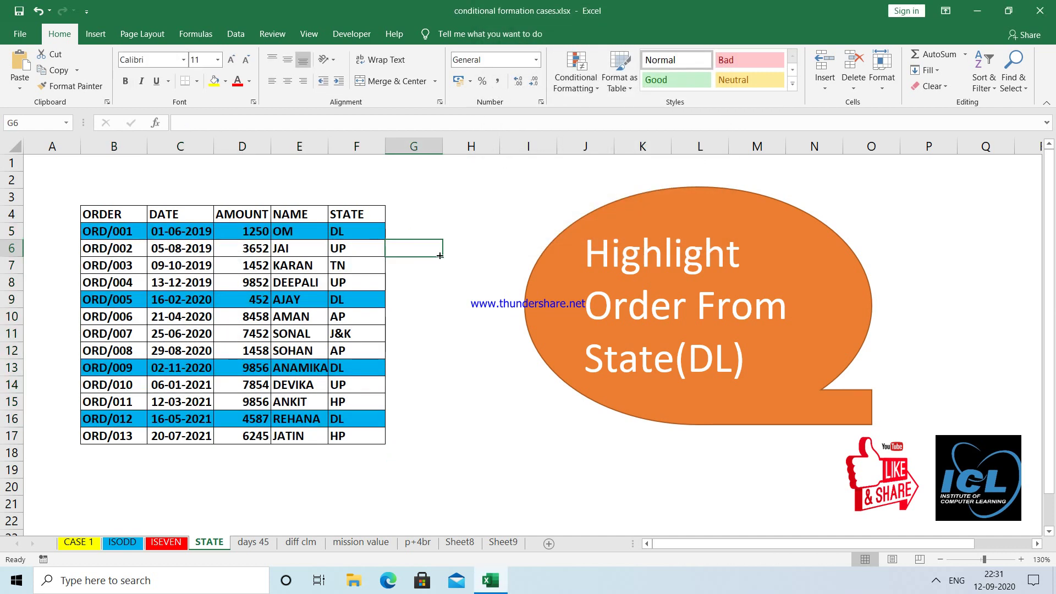
double_click(328, 150)
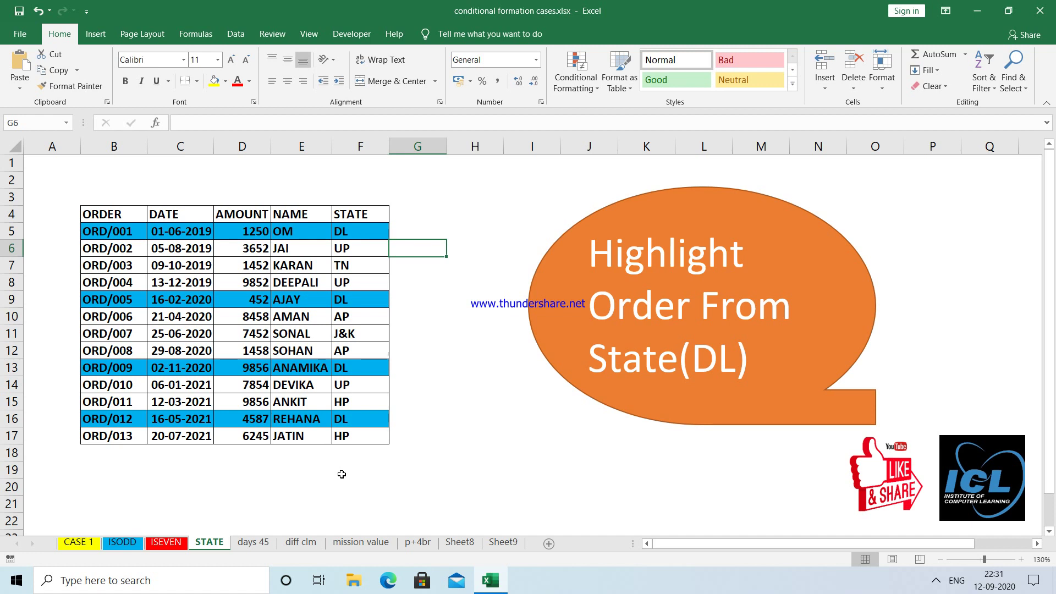
Open the days 45 sheet and examine the date table B4:G16
click(259, 546)
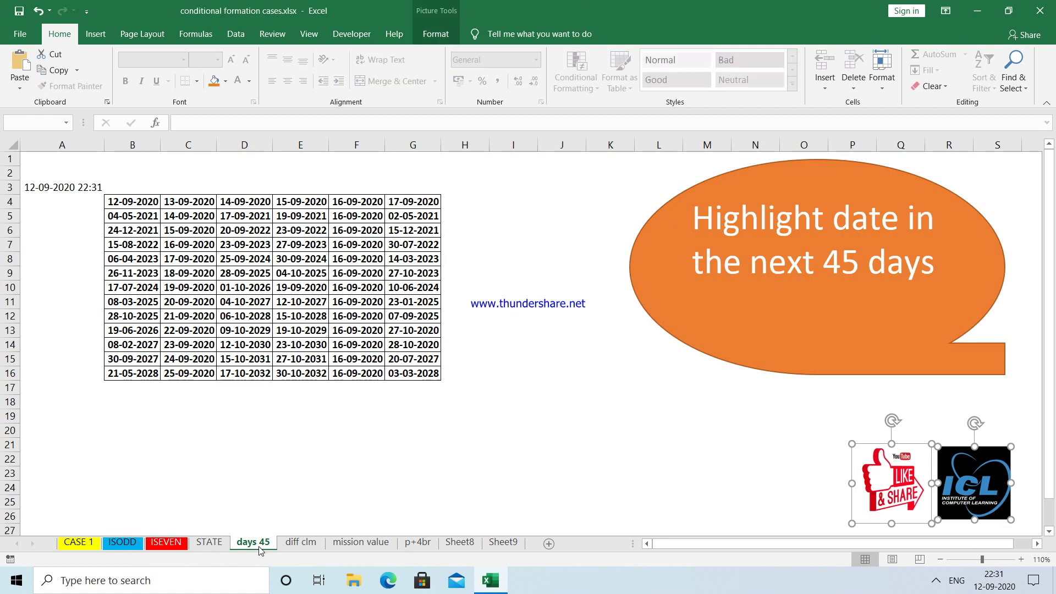
drag(132, 201, 414, 370)
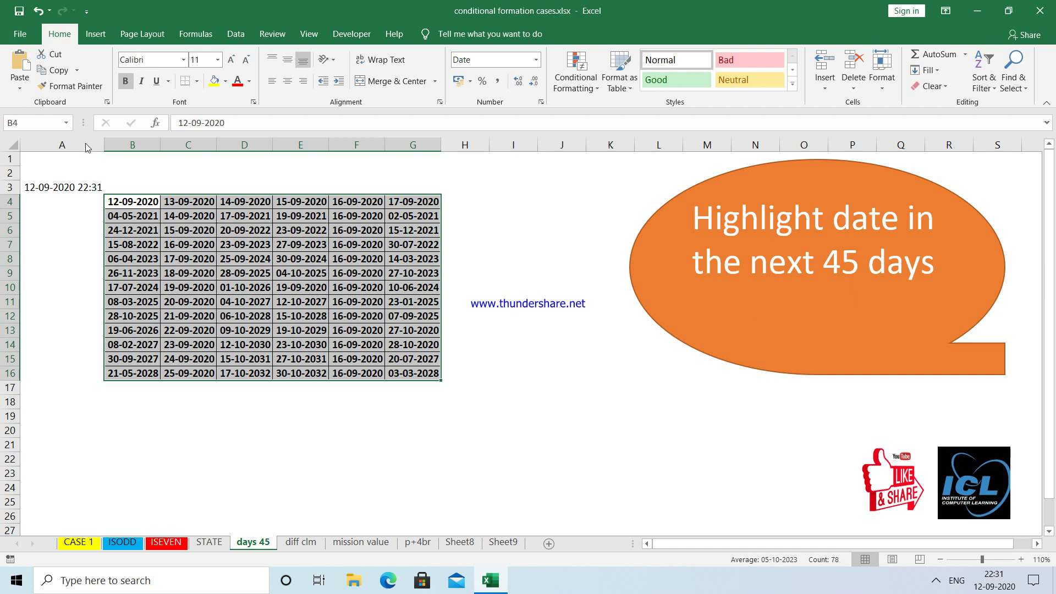
Try to replace the formula in cell A3 with =TOADY()
click(70, 187)
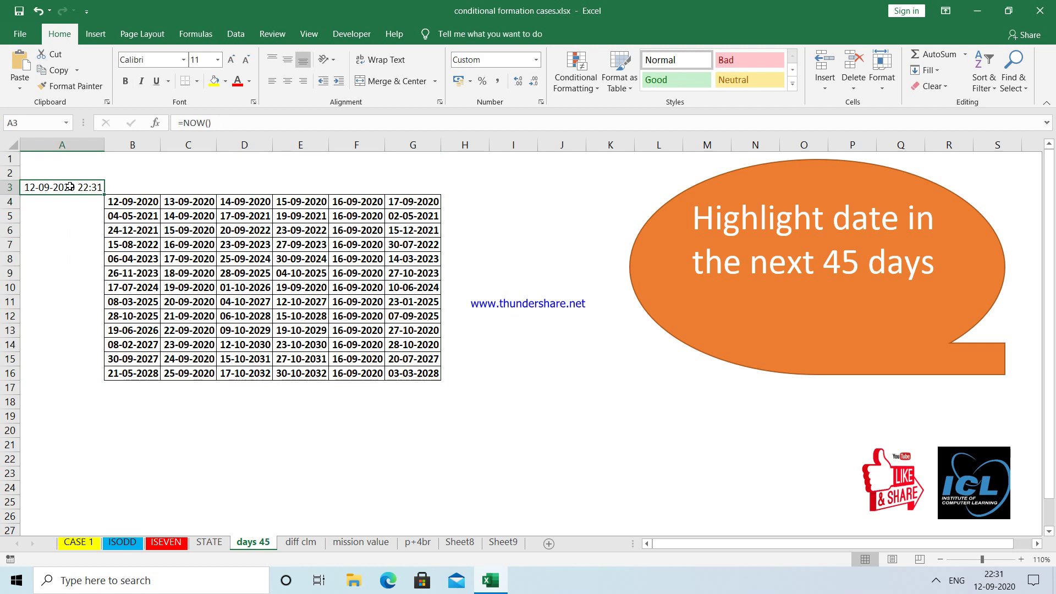
text(=T)
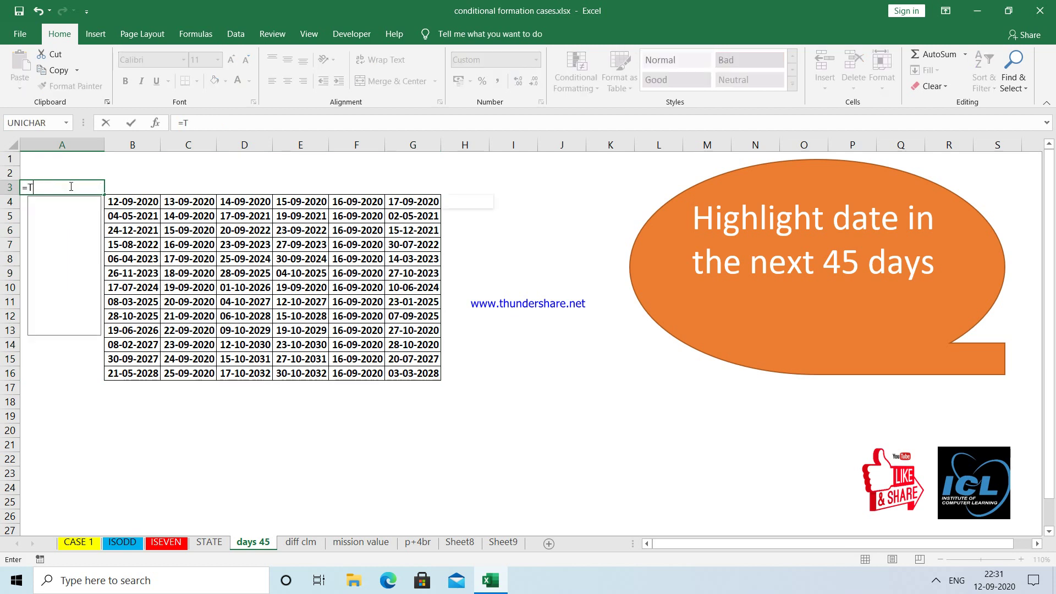
text(OADY())
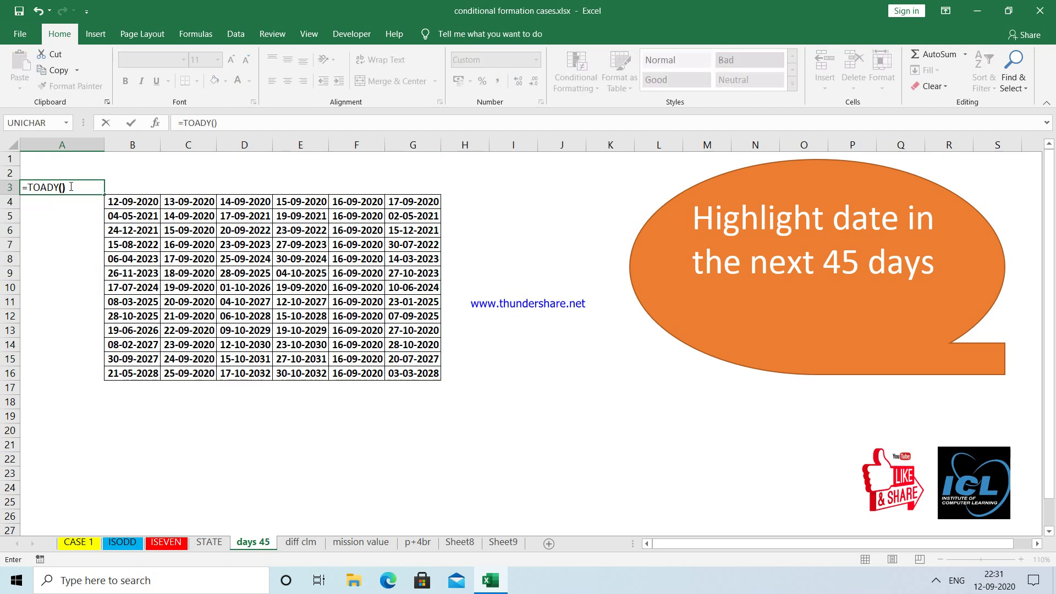
key(Return)
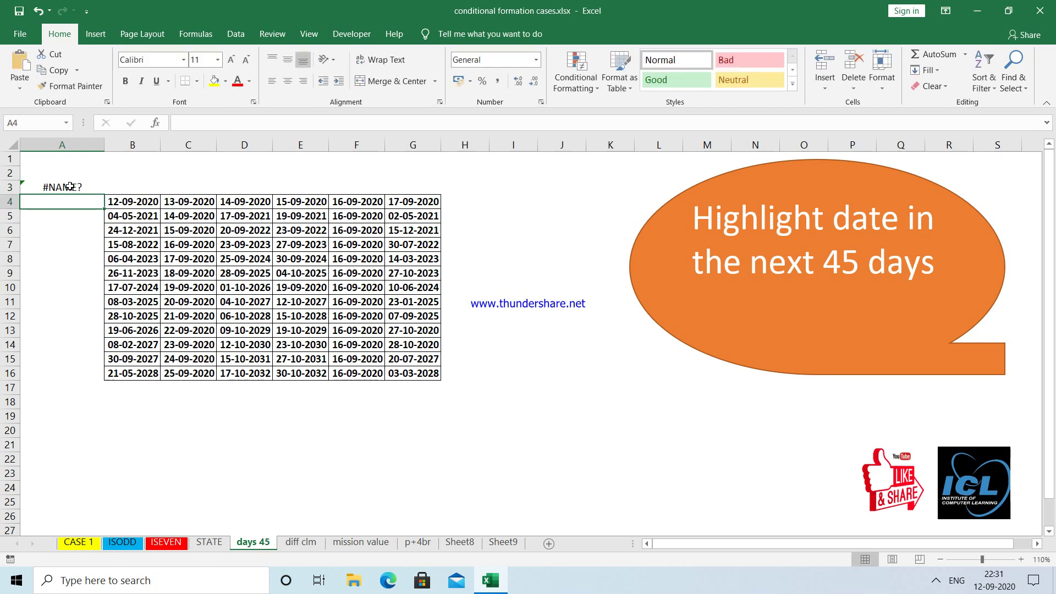
Enter the formula =TODAY() in cell A3 above the date table
click(70, 186)
key(BackSpace)
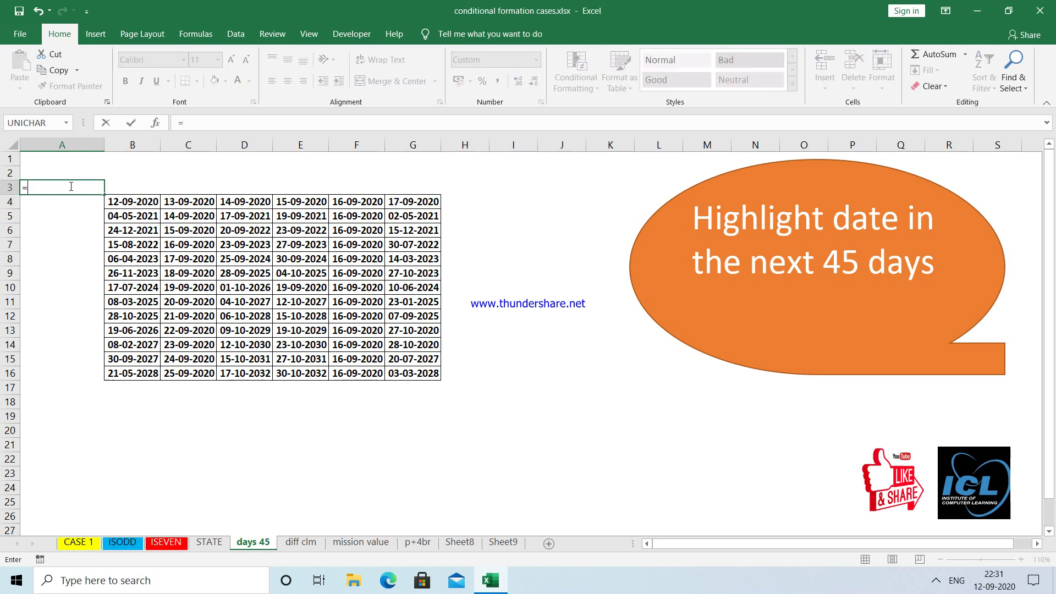
text(=TODAY())
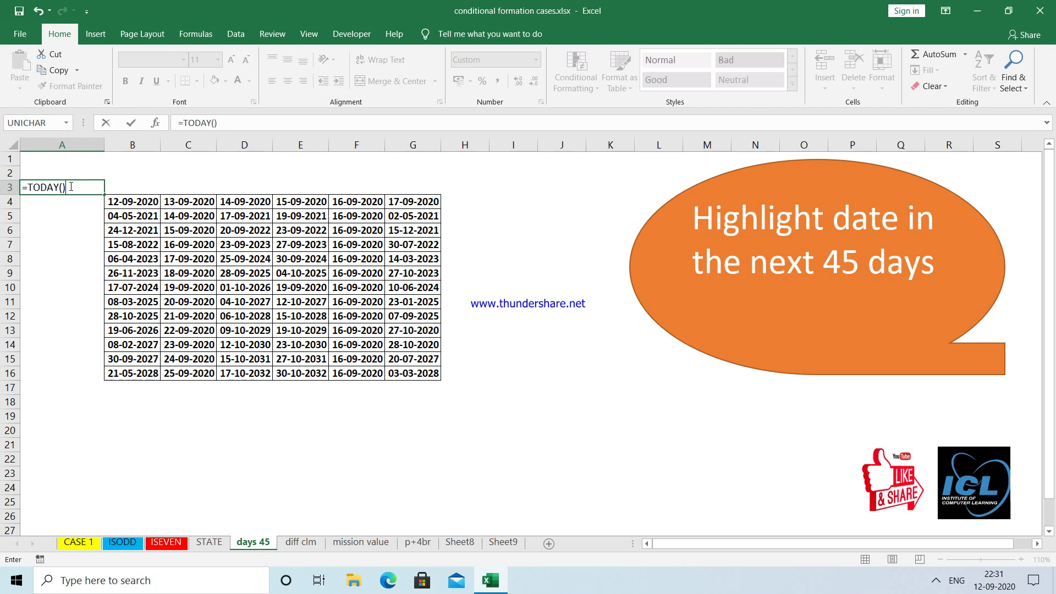
key(Return)
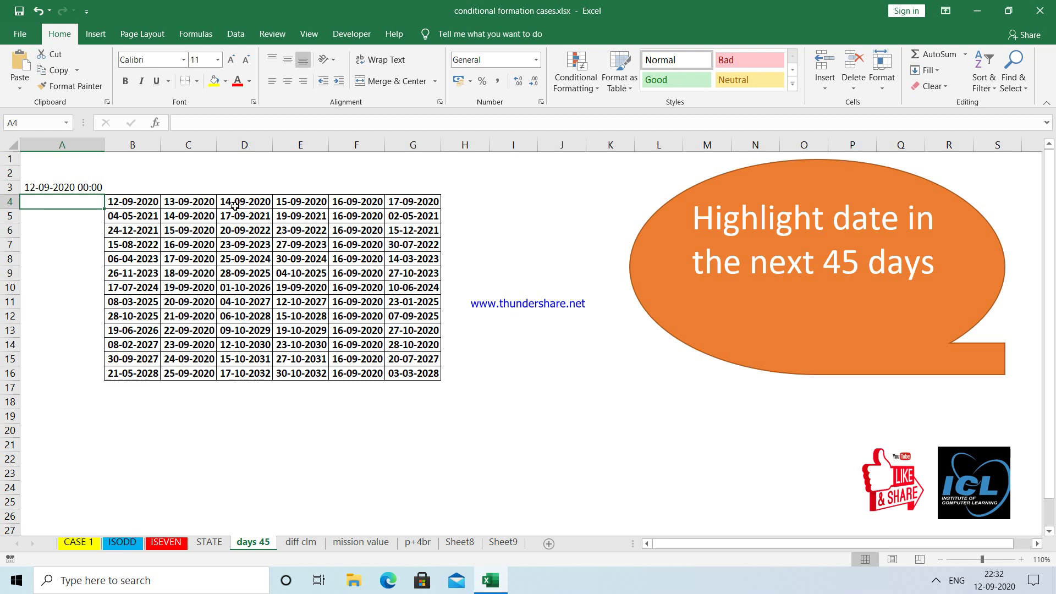
Start a new conditional formatting rule for the dates in B4:G16, using a formula to determine which cells to format
drag(135, 199, 421, 373)
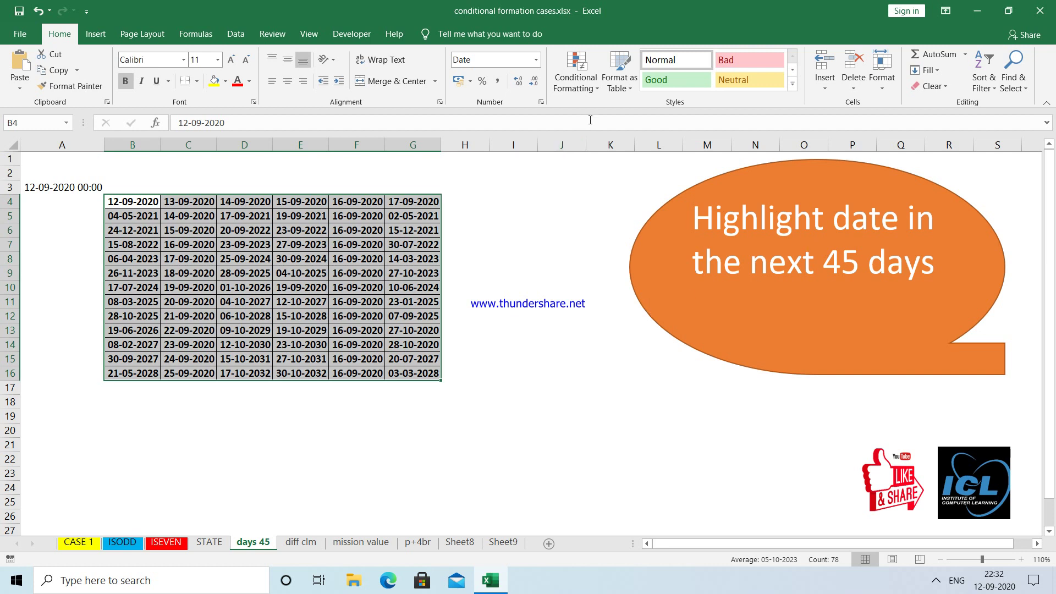
click(592, 91)
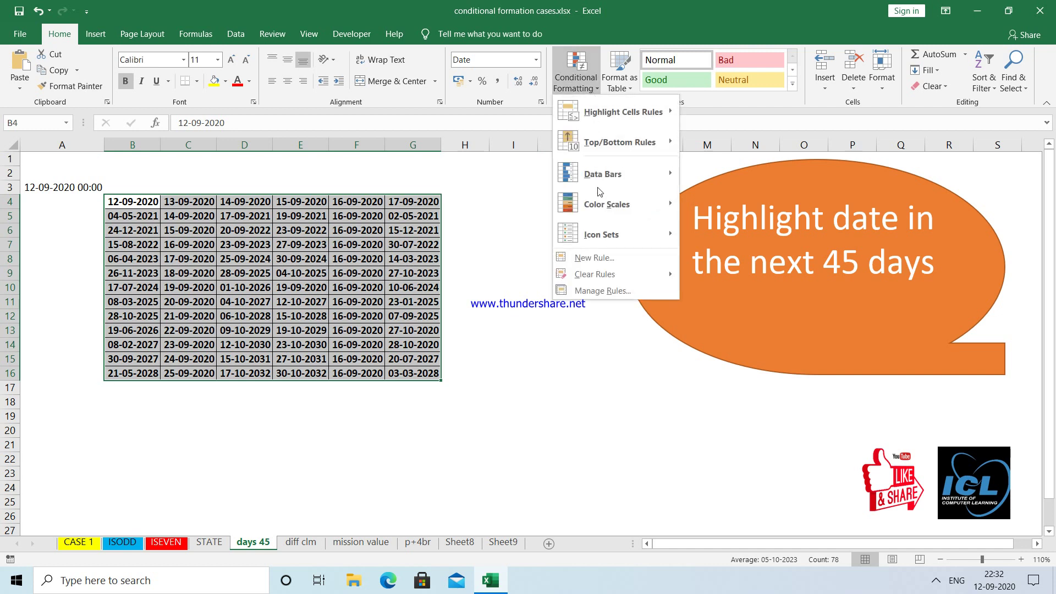
click(594, 258)
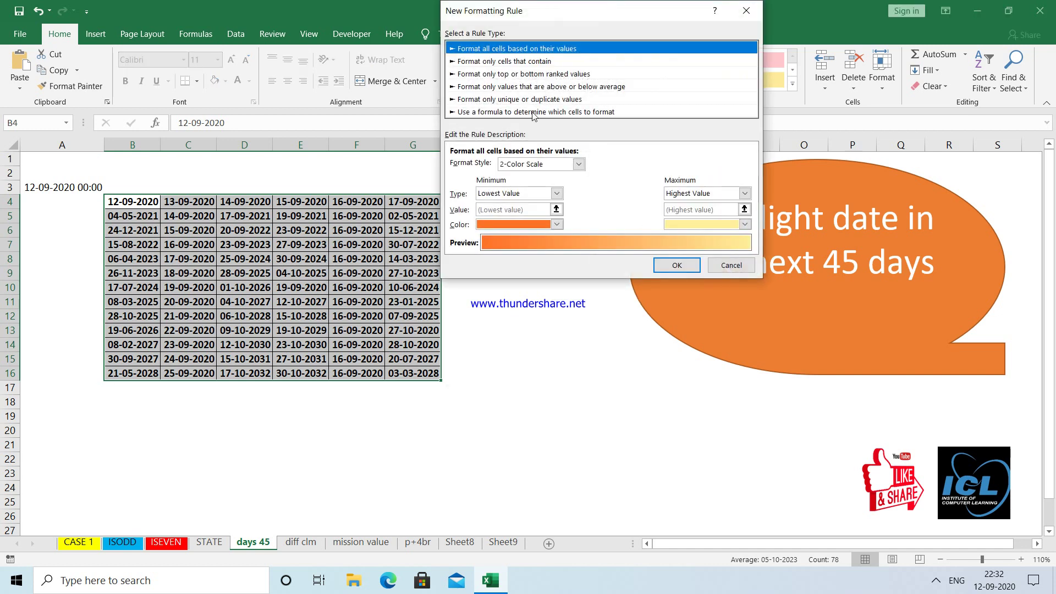
click(535, 112)
drag(565, 19, 612, 290)
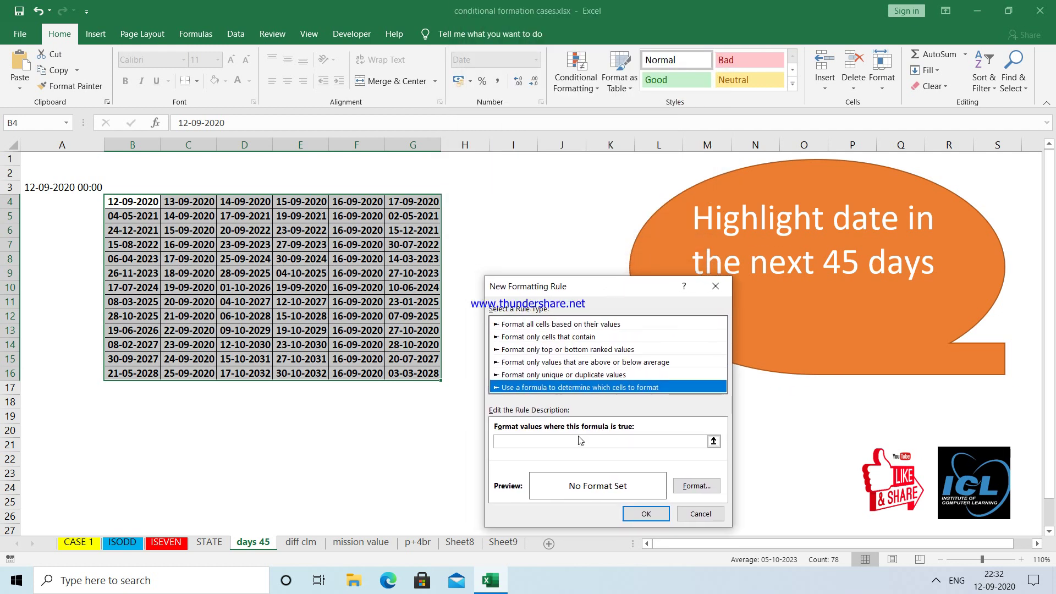
Enter the rule formula =AND(B4>NOW(),B4<=(NOW()+45)) with relative references to cell B4
click(547, 442)
text(=)
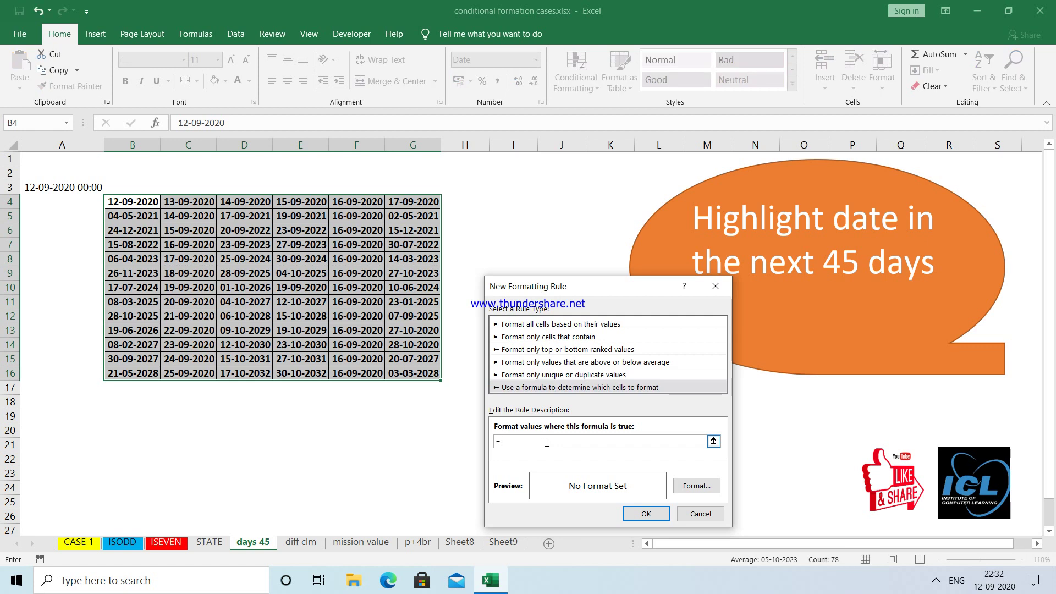
text(AND()
click(138, 202)
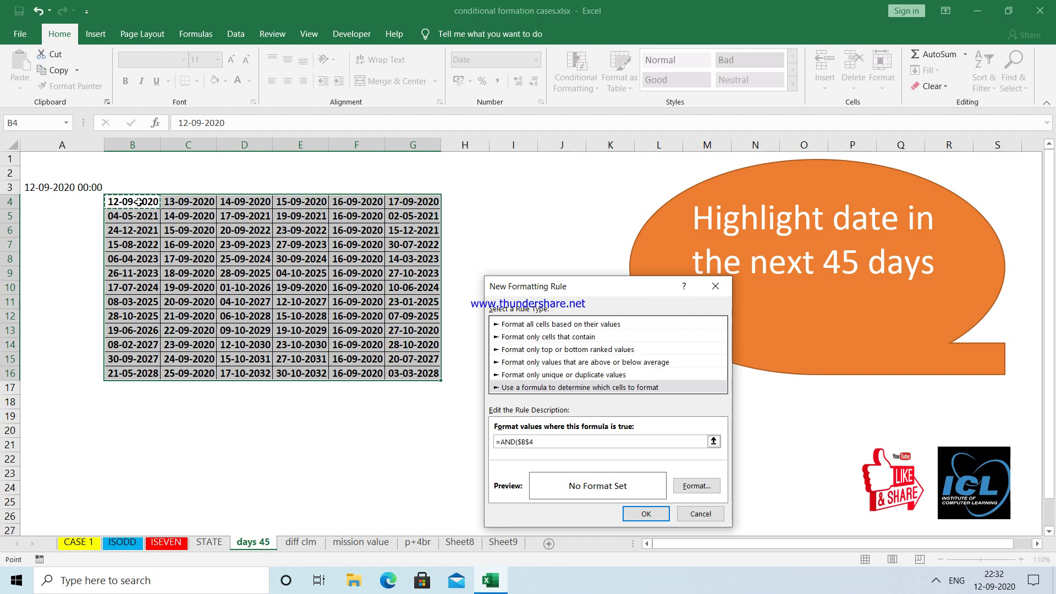
key(F4)
key(F4)
key(F4)
text(>NOW())
text(,)
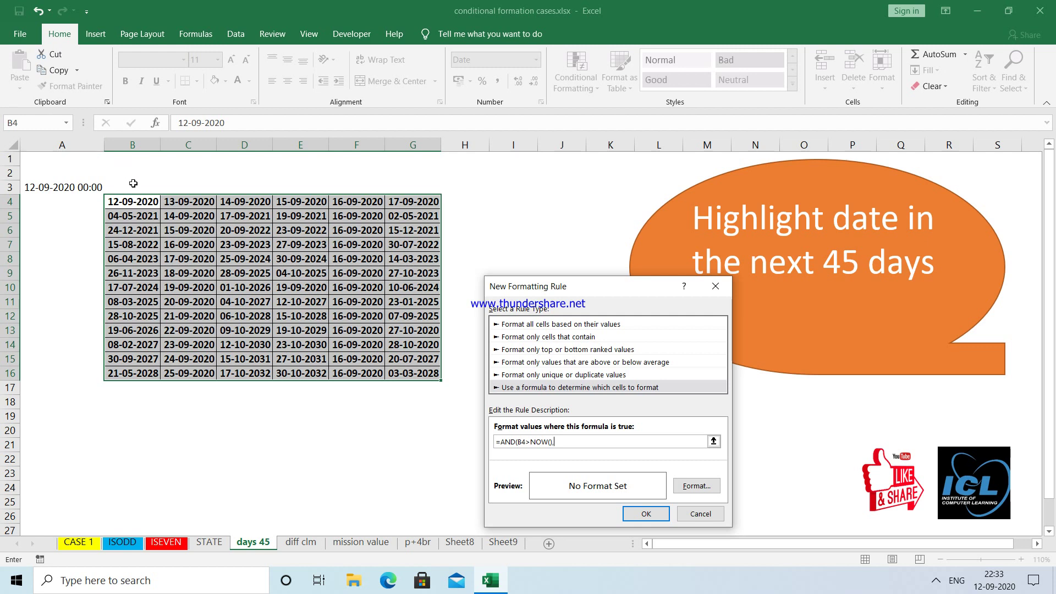
click(137, 201)
key(F4)
key(F4)
key(F4)
text(<=(NOW()+45))
Give the date rule a yellow fill and apply it to the table
click(684, 488)
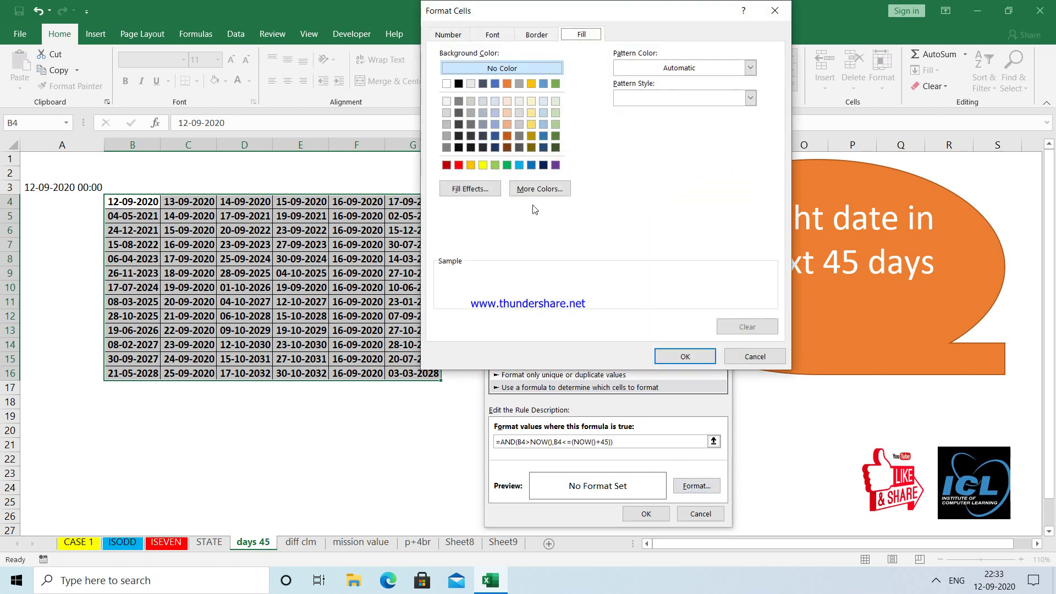
click(483, 165)
click(655, 355)
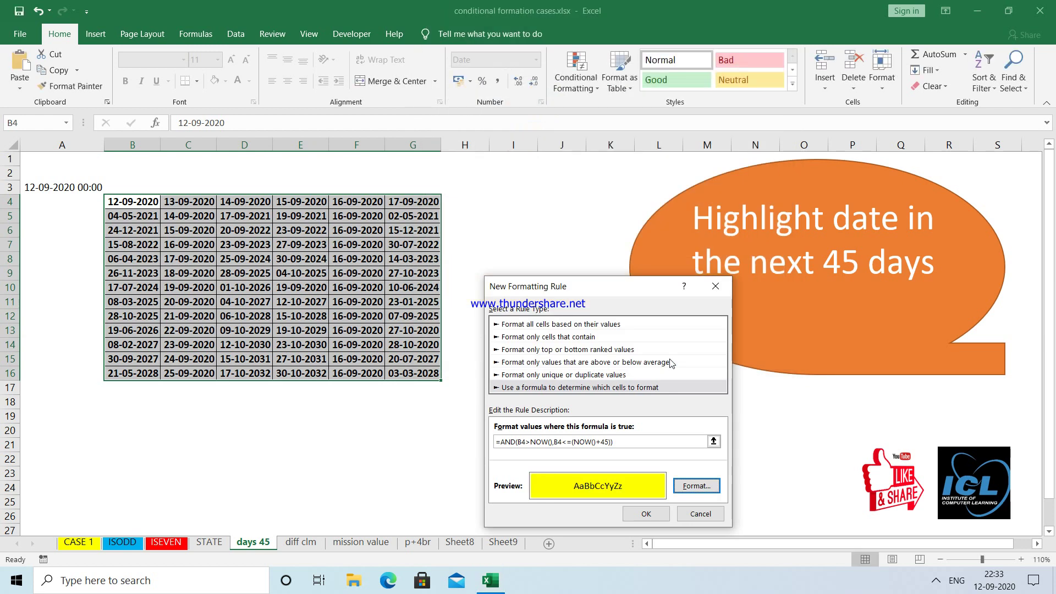
click(647, 514)
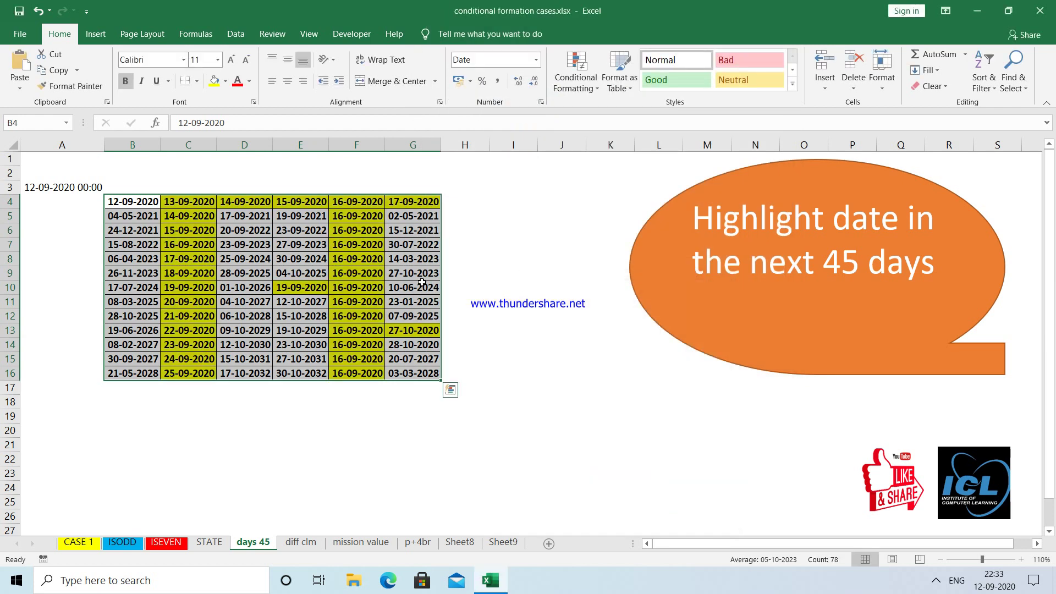
Check the dates in G13 and G14, and replace the date in G12 with 26-10-2020 to test the rule
click(412, 329)
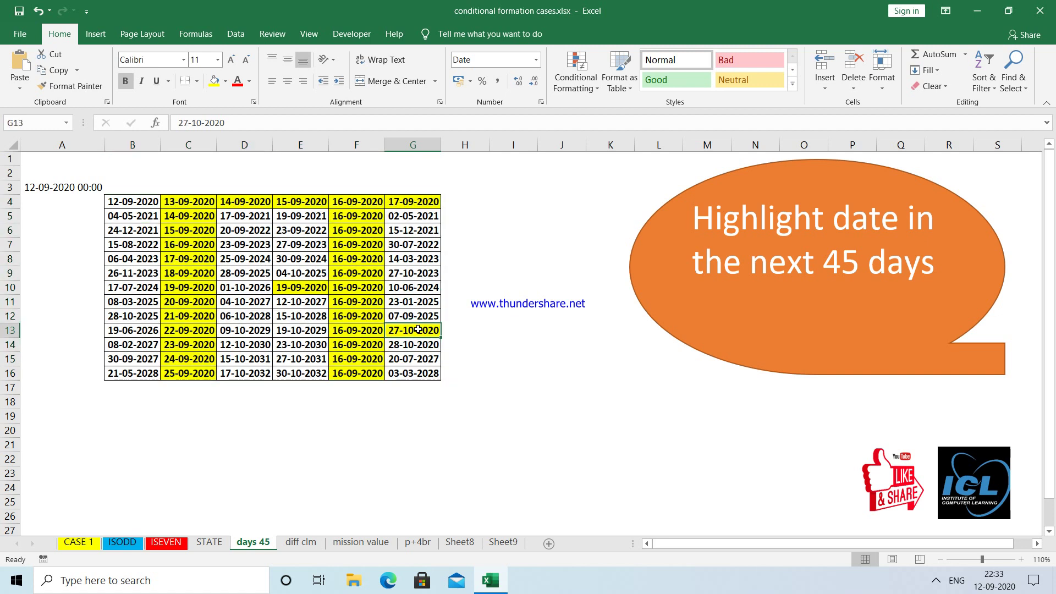
click(422, 348)
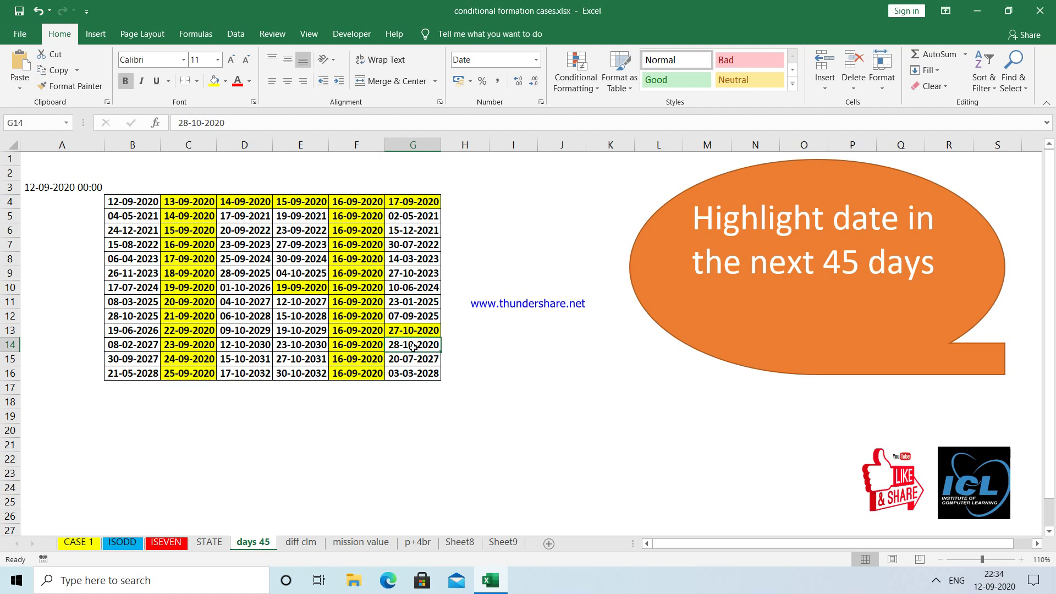
click(408, 316)
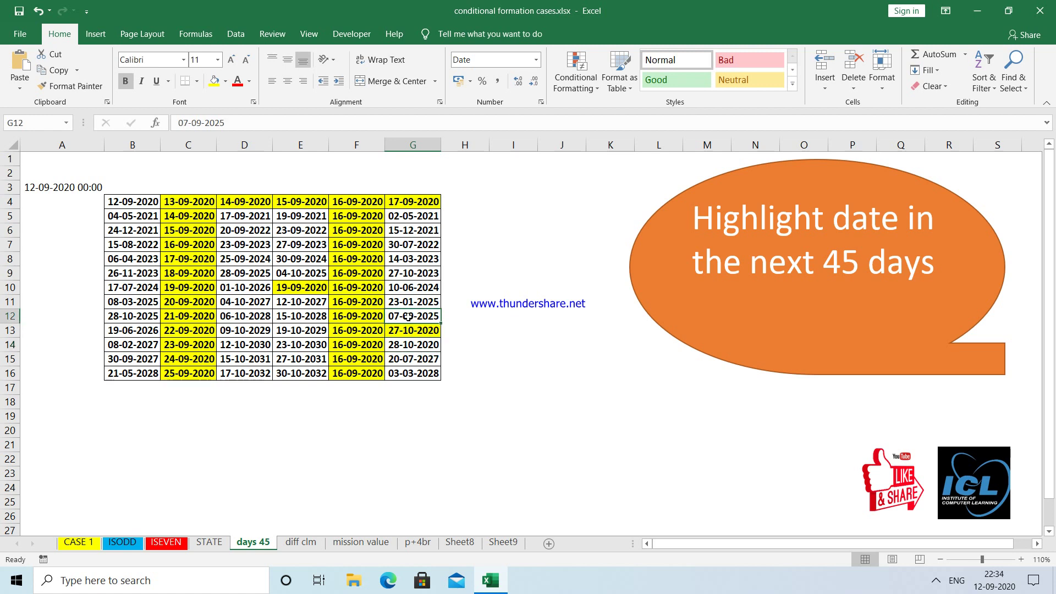
text(26-10)
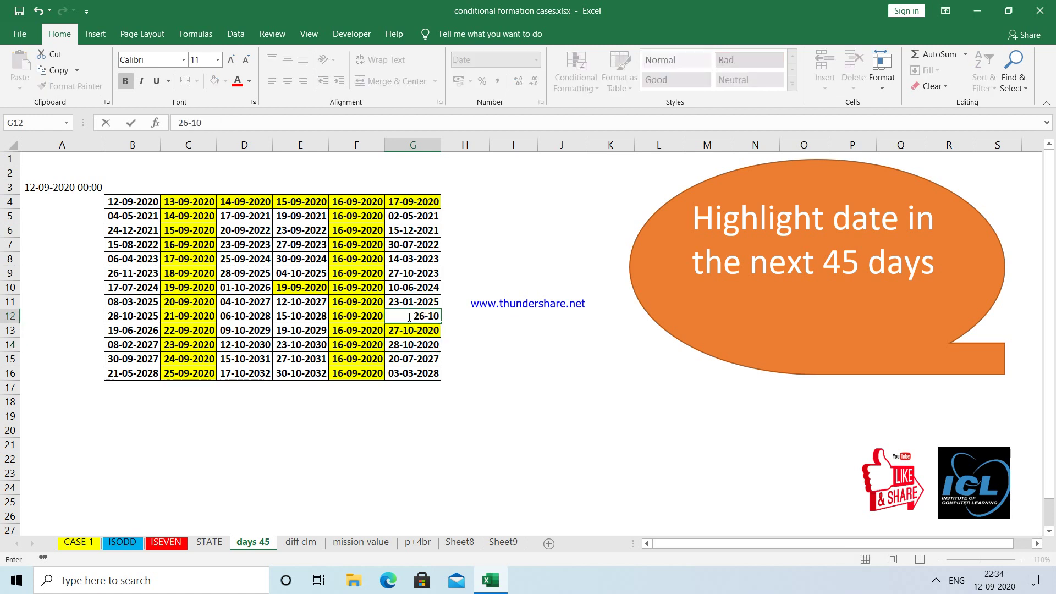
text(-2020)
key(Return)
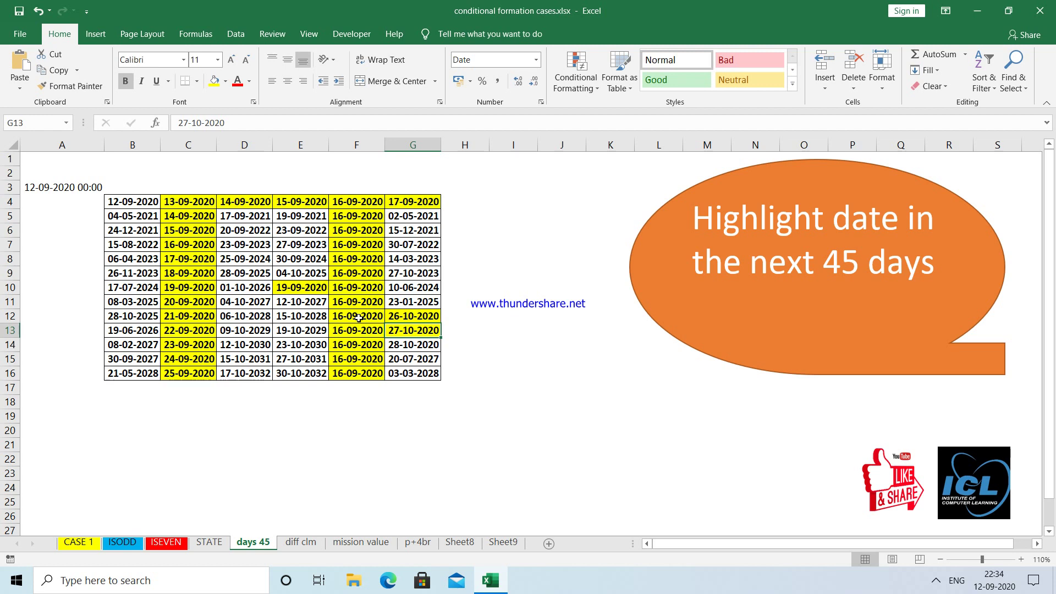
On the diff clm sheet, start a formula-based conditional formatting rule for the two fruit columns B4:C18
click(301, 543)
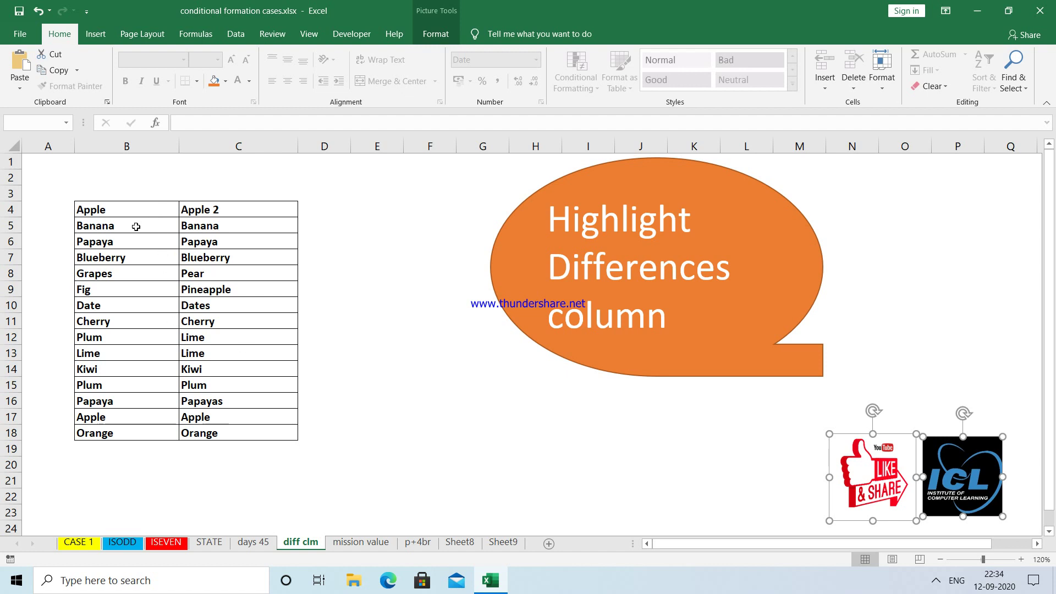
drag(136, 227, 220, 226)
drag(151, 209, 216, 432)
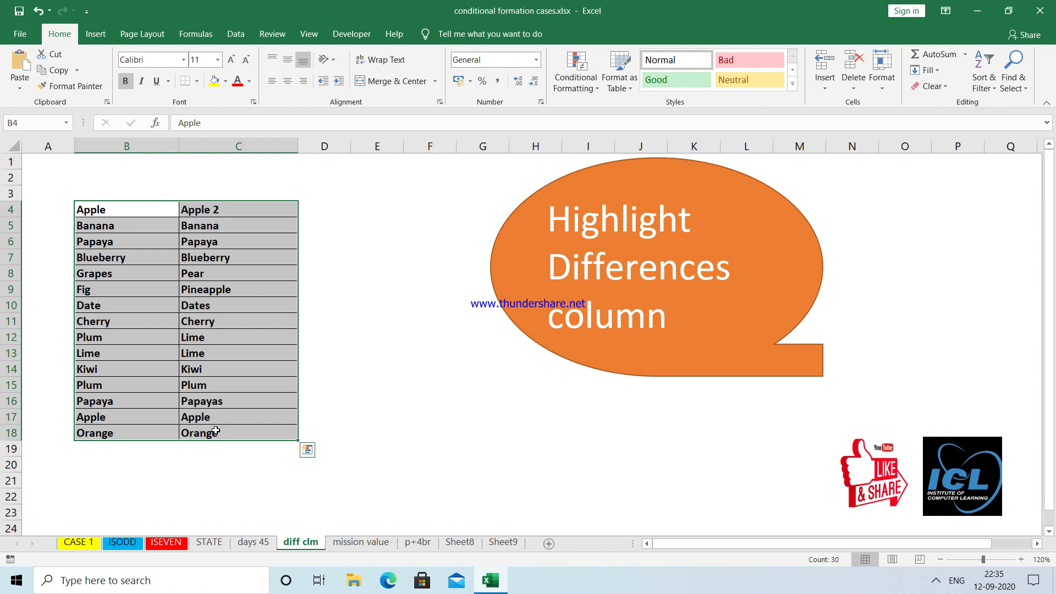
click(592, 83)
click(598, 259)
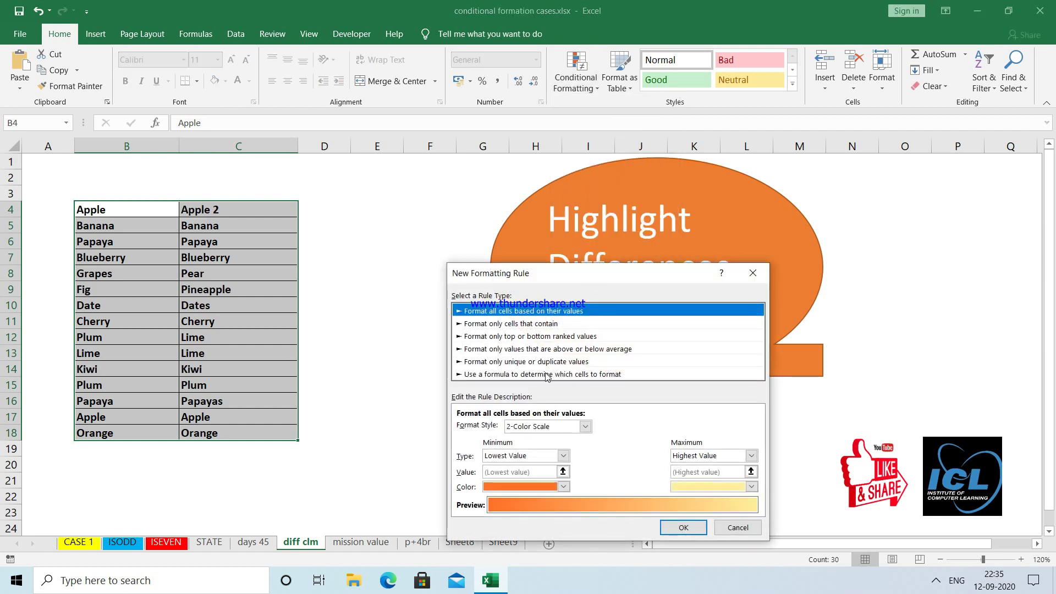
click(546, 374)
Enter the rule formula =$B4<>$C4 to compare the two fruit columns row by row
click(513, 428)
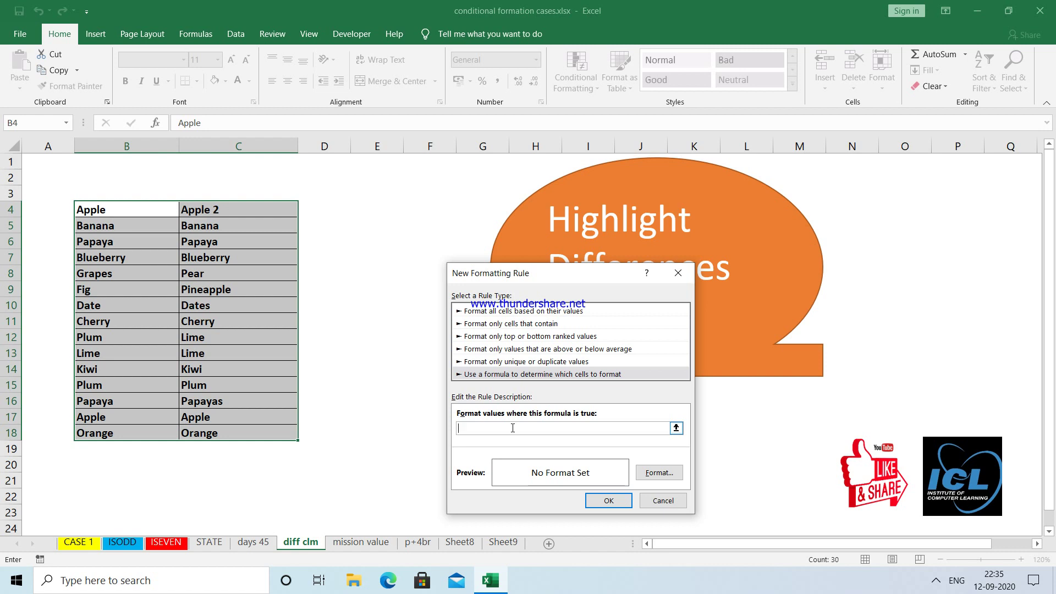
text(=)
click(136, 214)
key(F4)
key(F4)
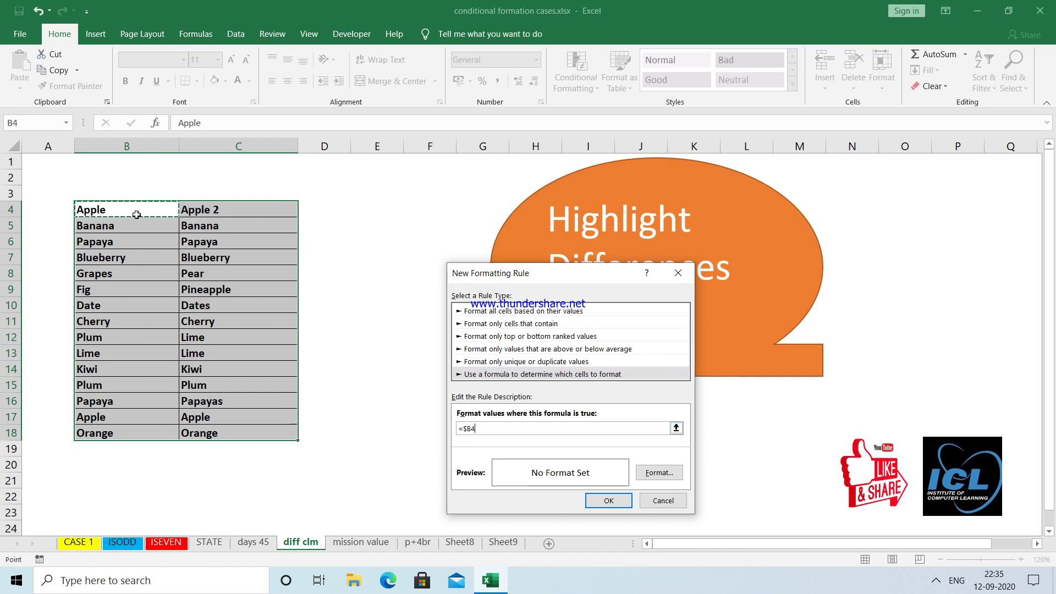
text(<>)
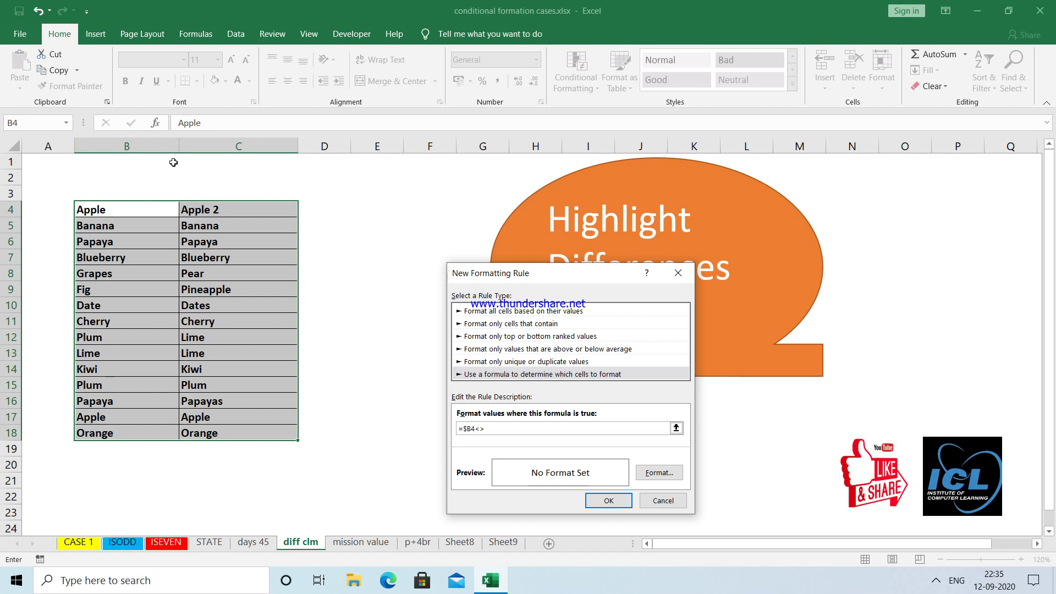
click(204, 211)
key(F4)
key(F4)
Give the column difference rule a light blue fill, apply it, and deselect the fruit table
click(660, 473)
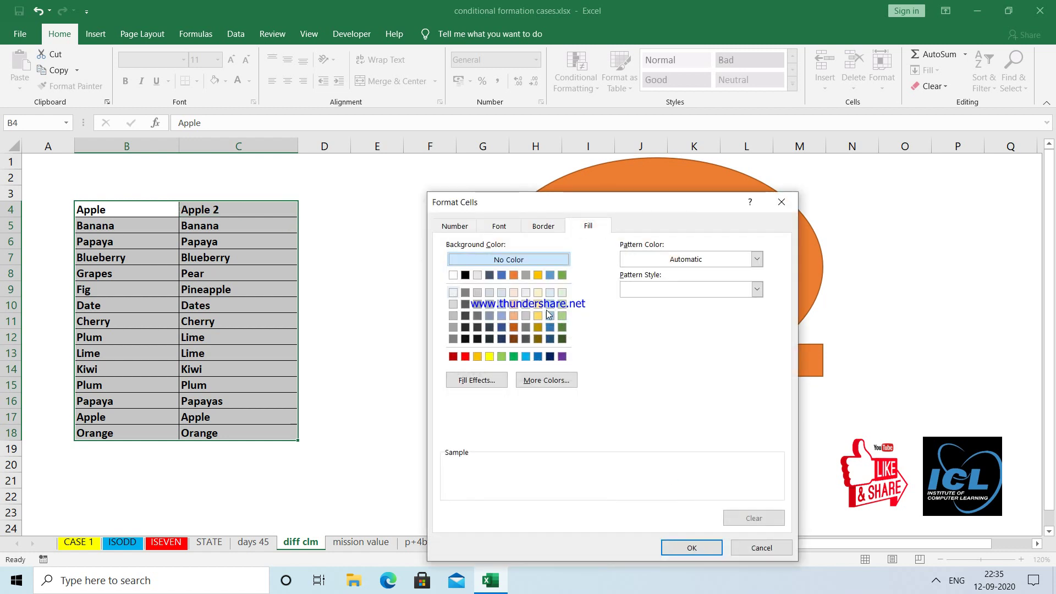
click(550, 315)
click(692, 548)
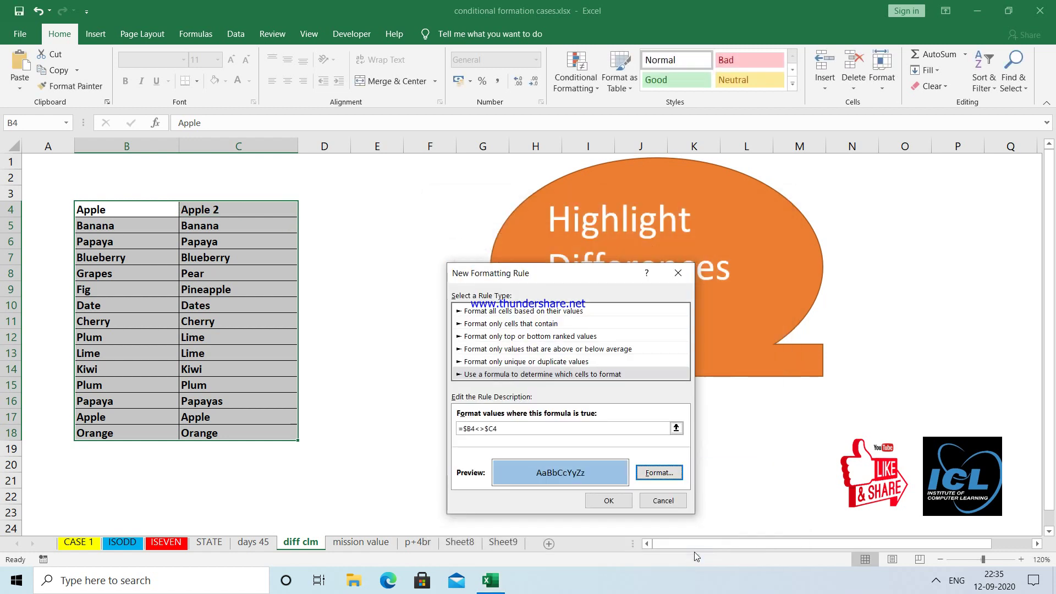
click(605, 500)
click(462, 432)
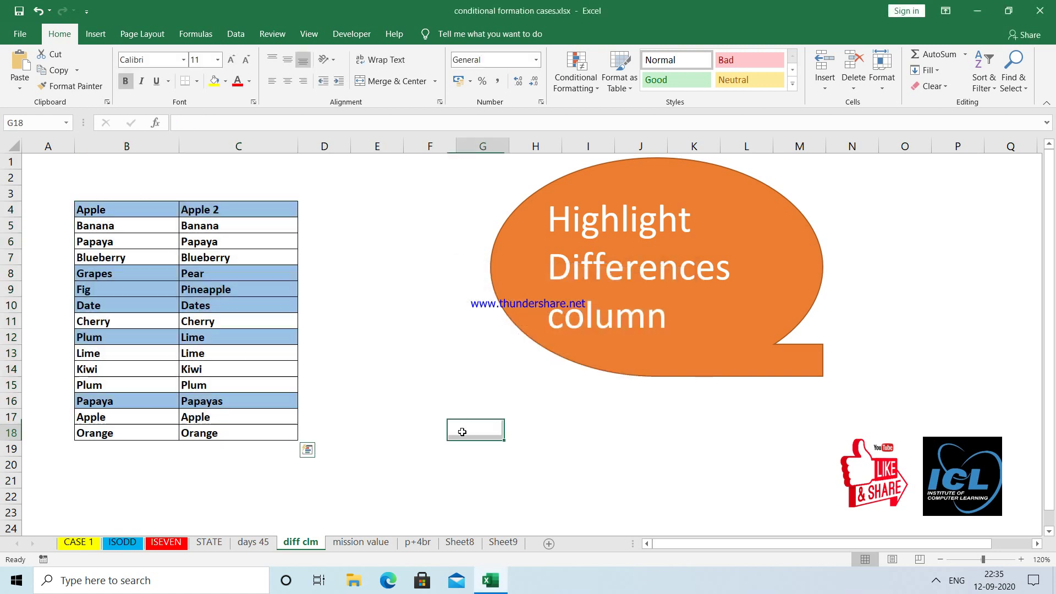